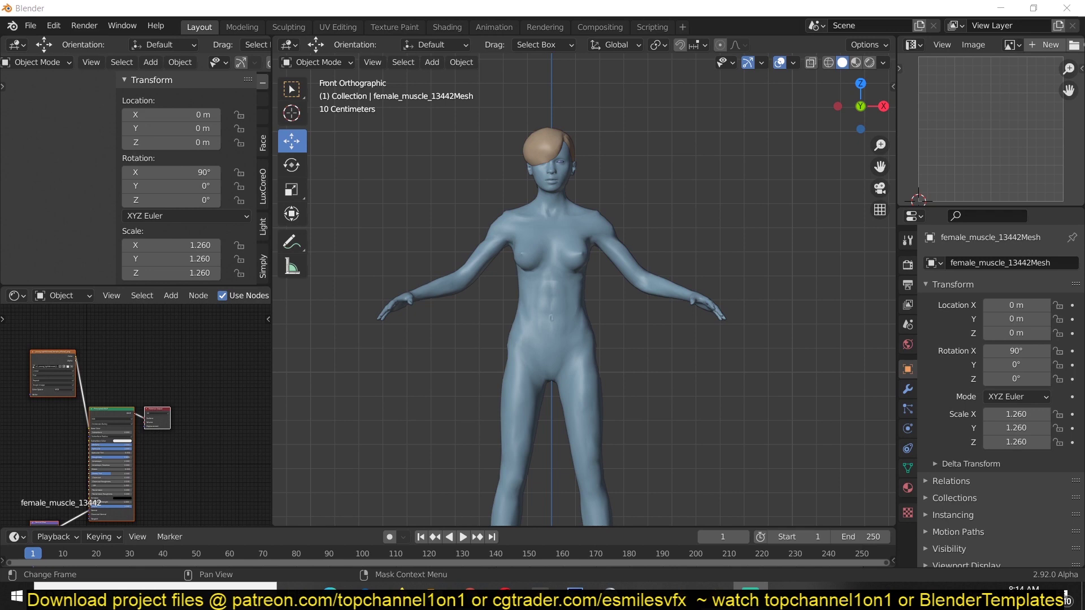
Step: Select the female body mesh and display the viewport in Material Preview shading
{"action": "left_click", "coordinate": [678, 290]}
{"action": "scroll", "coordinate": [704, 264], "scroll_direction": "down", "scroll_amount": 3}
{"action": "middle_click_drag", "start_coordinate": [778, 170], "coordinate": [675, 231]}
{"action": "scroll", "coordinate": [675, 230], "scroll_direction": "up", "scroll_amount": 3}
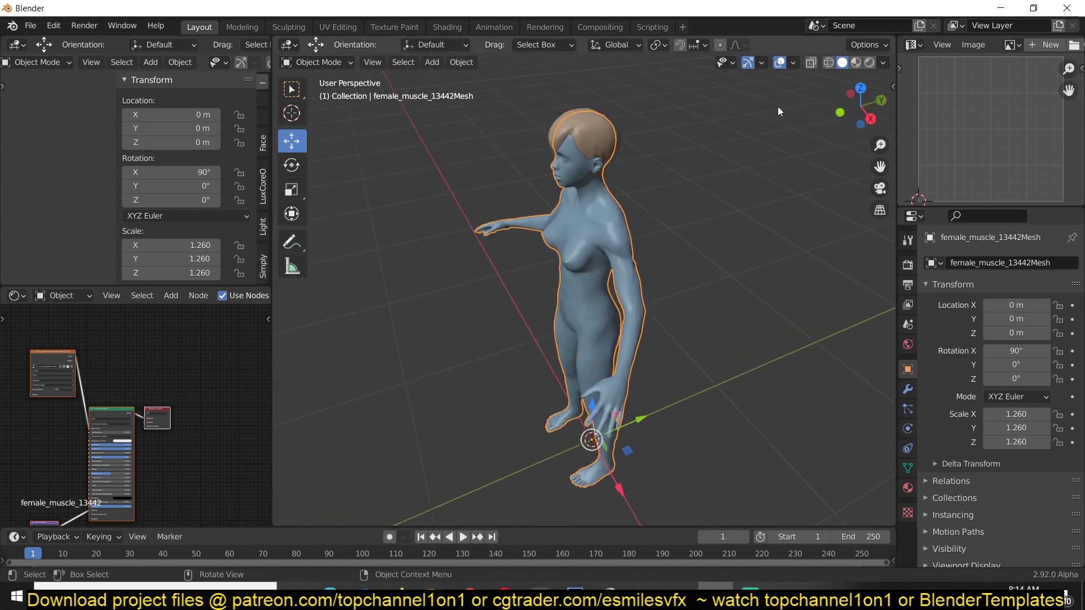
{"action": "left_click", "coordinate": [856, 62]}
{"action": "middle_click_drag", "start_coordinate": [645, 338], "coordinate": [698, 313]}
{"action": "scroll", "coordinate": [697, 314], "scroll_direction": "down", "scroll_amount": 4}
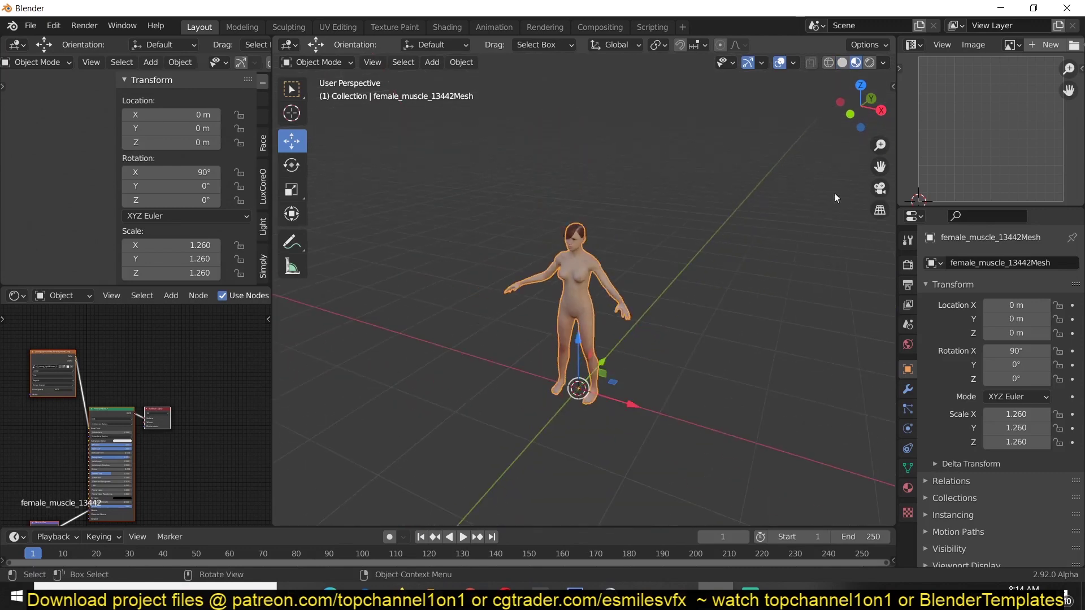
Step: Change the Image Editor area into an Outliner and deselect the body mesh
{"action": "left_click", "coordinate": [913, 45]}
{"action": "left_click", "coordinate": [885, 84]}
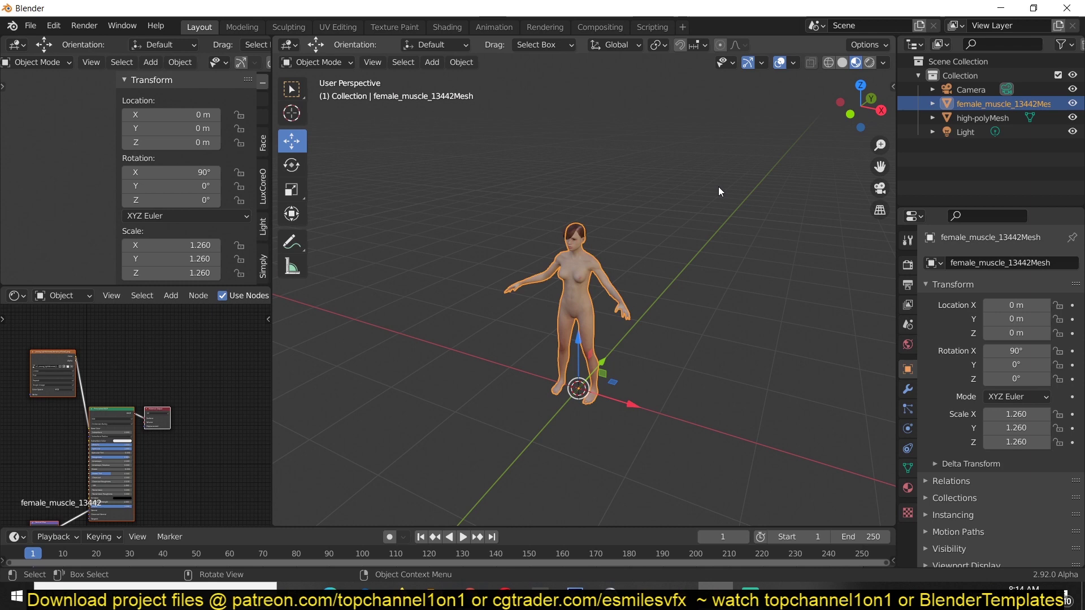
{"action": "key", "text": "KP_1"}
{"action": "left_click", "coordinate": [710, 197]}
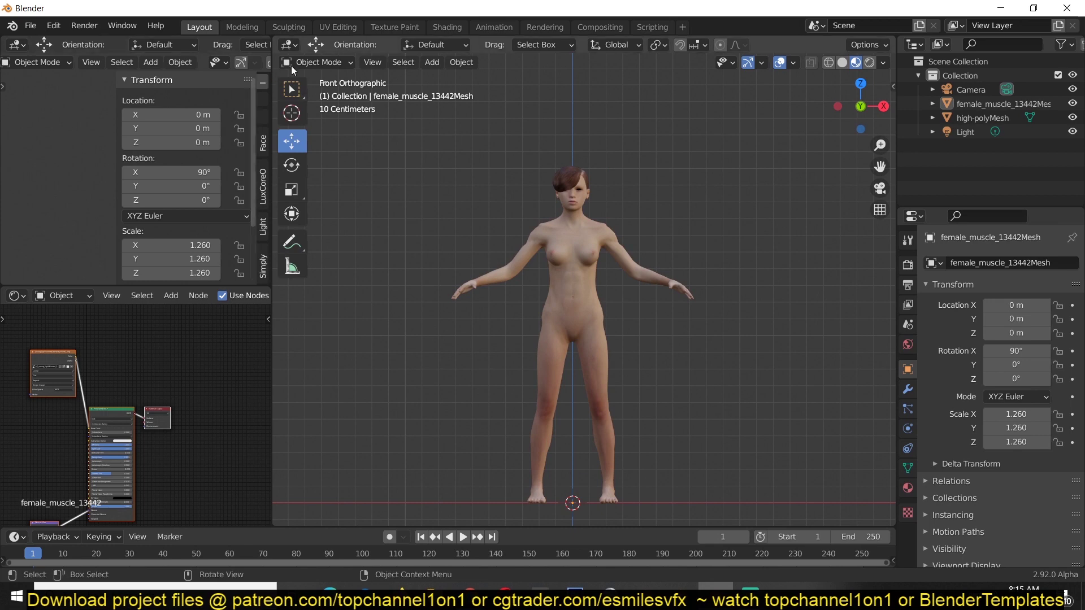
Step: Select the body mesh and put it in Sculpt Mode with Solid viewport shading
{"action": "left_click", "coordinate": [302, 63]}
{"action": "left_click", "coordinate": [346, 63]}
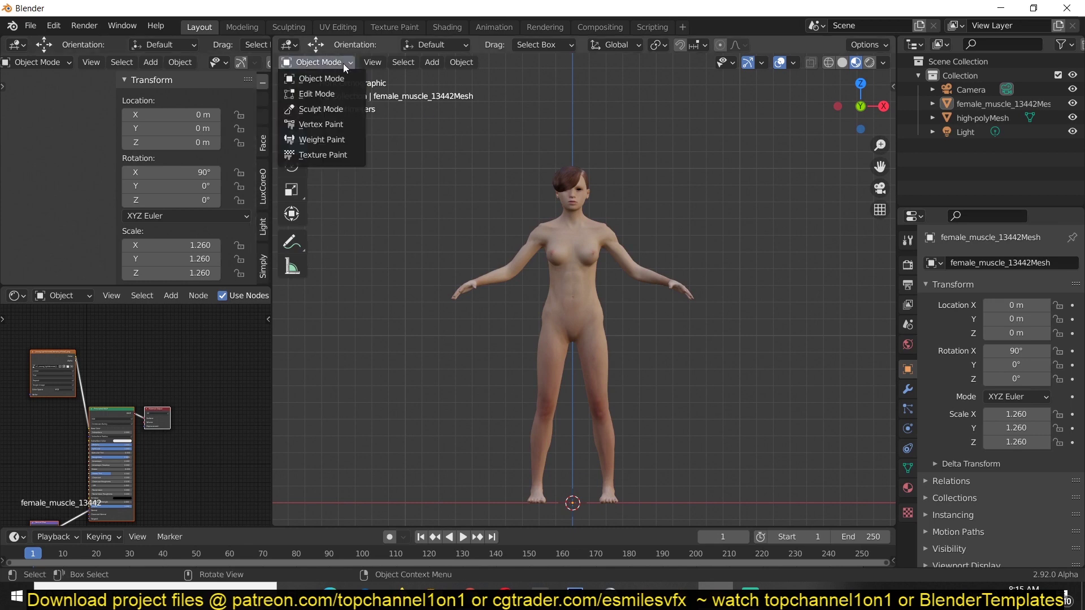
{"action": "left_click", "coordinate": [549, 259]}
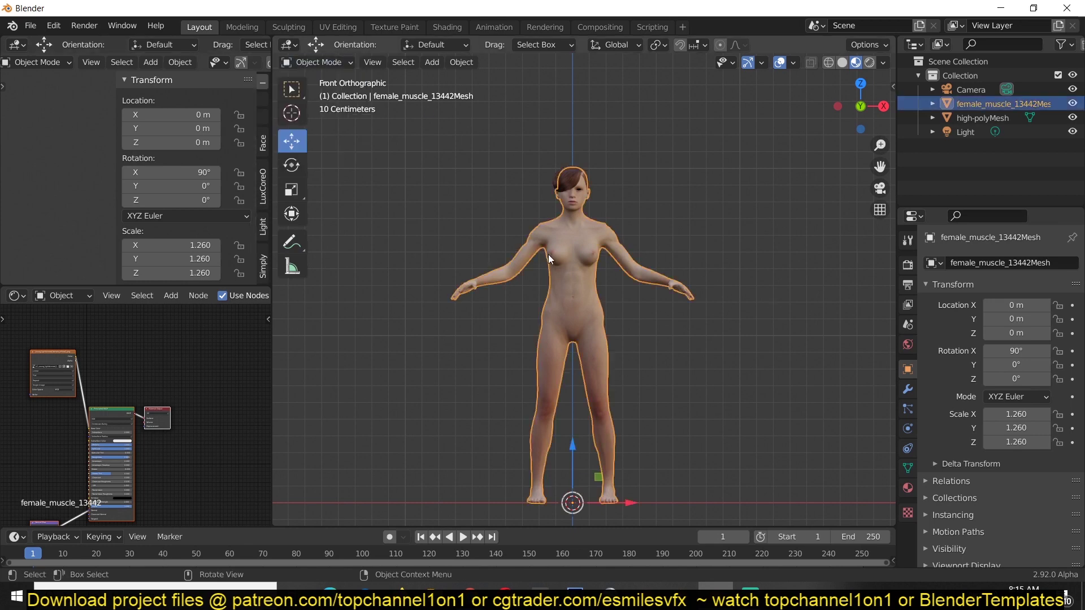
{"action": "left_click", "coordinate": [842, 62]}
{"action": "left_click", "coordinate": [319, 62]}
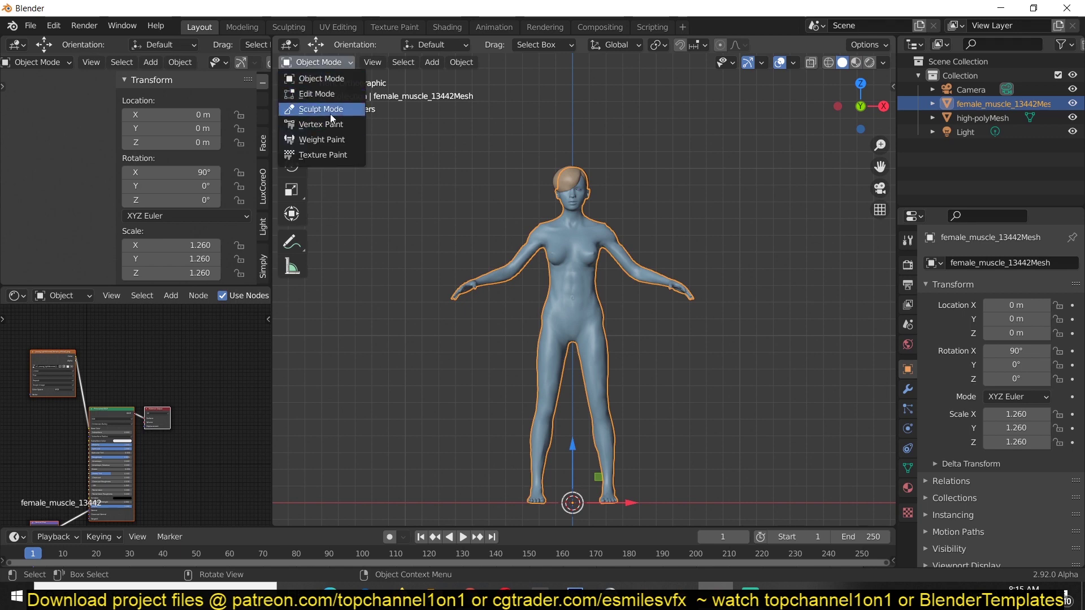
{"action": "left_click", "coordinate": [320, 110]}
Step: Try bending the character's left forearm with the Pose brush, undoing the first bend before another attempt
{"action": "scroll", "coordinate": [305, 380], "scroll_direction": "down", "scroll_amount": 5}
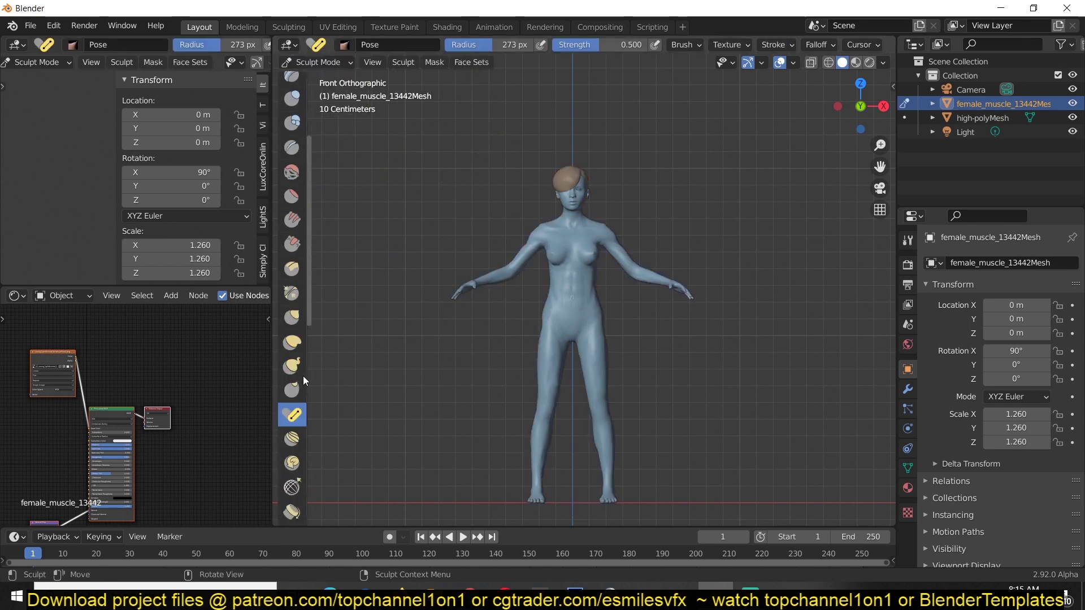
{"action": "scroll", "coordinate": [683, 221], "scroll_direction": "up", "scroll_amount": 4}
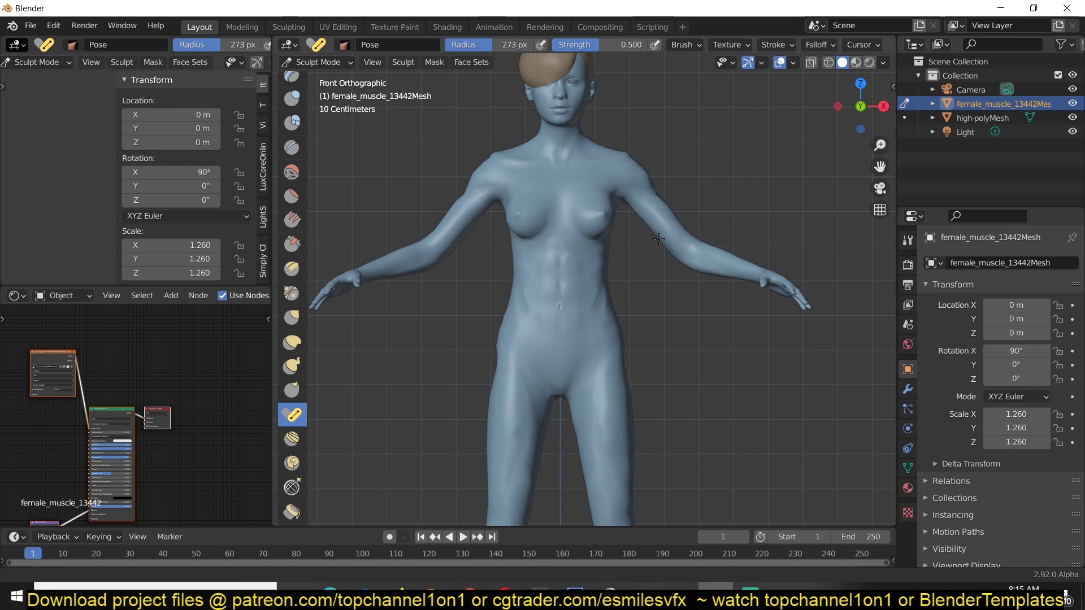
{"action": "middle_click_drag", "start_coordinate": [683, 221], "coordinate": [578, 295], "text": "shift"}
{"action": "scroll", "coordinate": [610, 314], "scroll_direction": "up", "scroll_amount": 4}
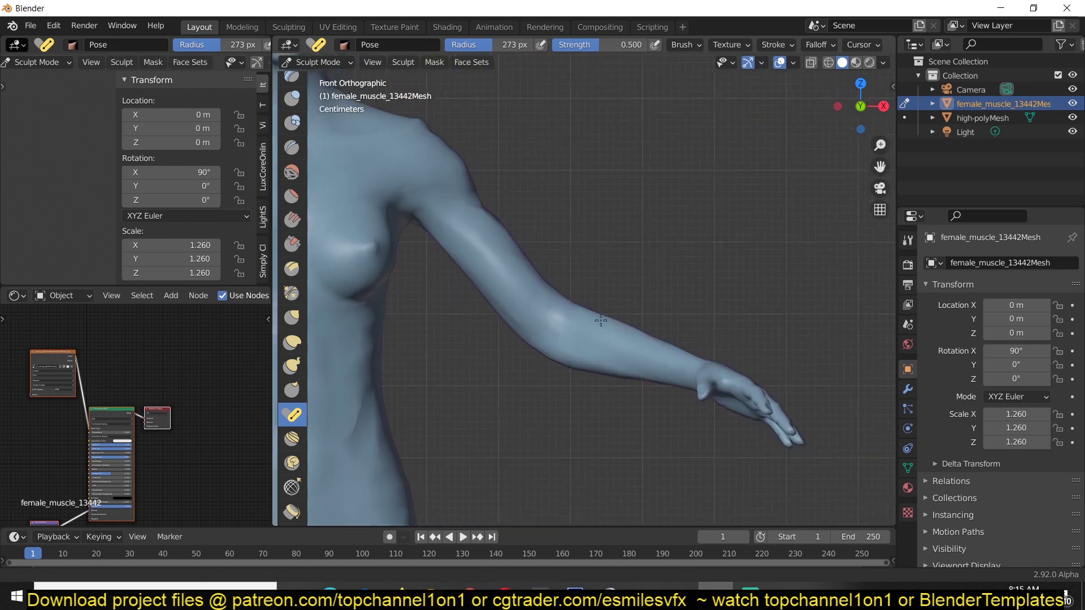
{"action": "scroll", "coordinate": [559, 293], "scroll_direction": "down", "scroll_amount": 2}
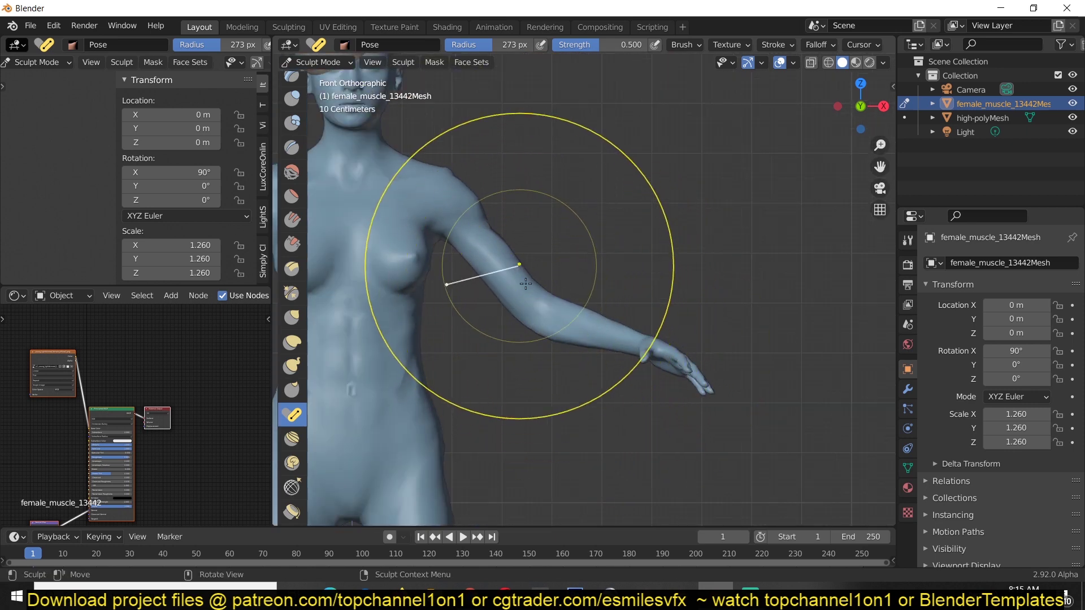
{"action": "mouse_move", "coordinate": [567, 322]}
{"action": "left_mouse_down"}
{"action": "mouse_move", "coordinate": [590, 298]}
{"action": "mouse_move", "coordinate": [608, 308]}
{"action": "left_mouse_up"}
{"action": "key", "text": "ctrl+z"}
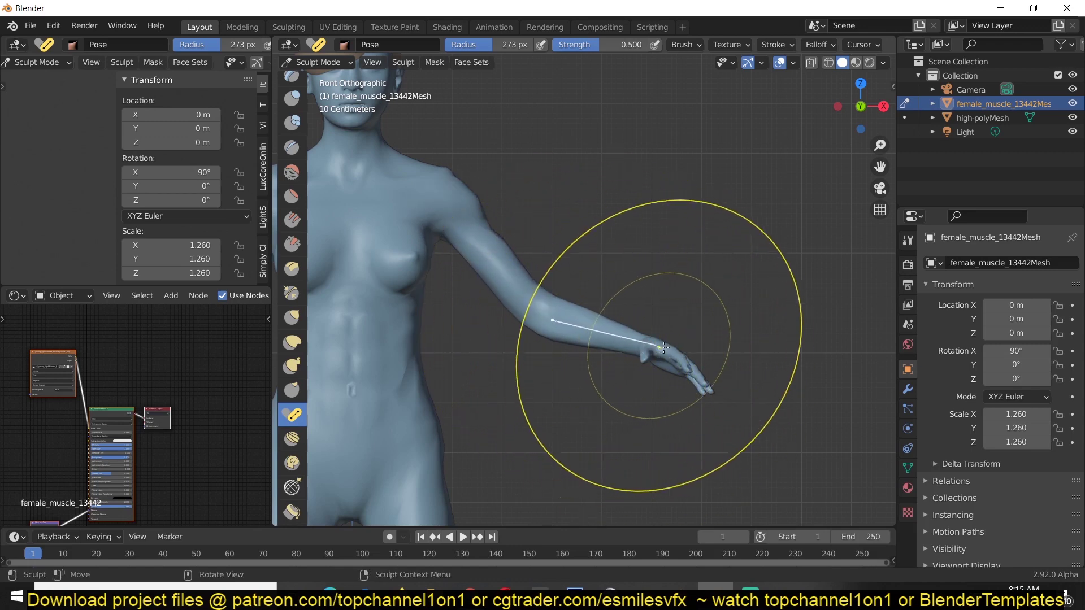
{"action": "mouse_move", "coordinate": [632, 349]}
{"action": "left_mouse_down"}
{"action": "mouse_move", "coordinate": [705, 213]}
{"action": "mouse_move", "coordinate": [607, 390]}
{"action": "left_mouse_up"}
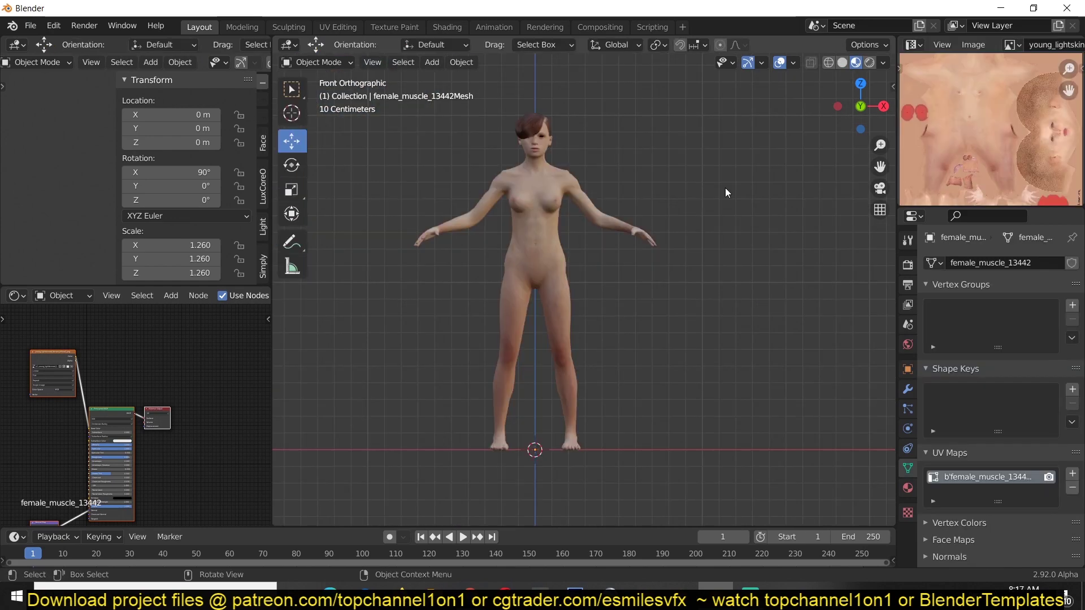
Step: Examine the body mesh's existing UV layout over its skin texture in Edit Mode
{"action": "middle_click_drag", "start_coordinate": [725, 205], "coordinate": [730, 238], "text": "shift"}
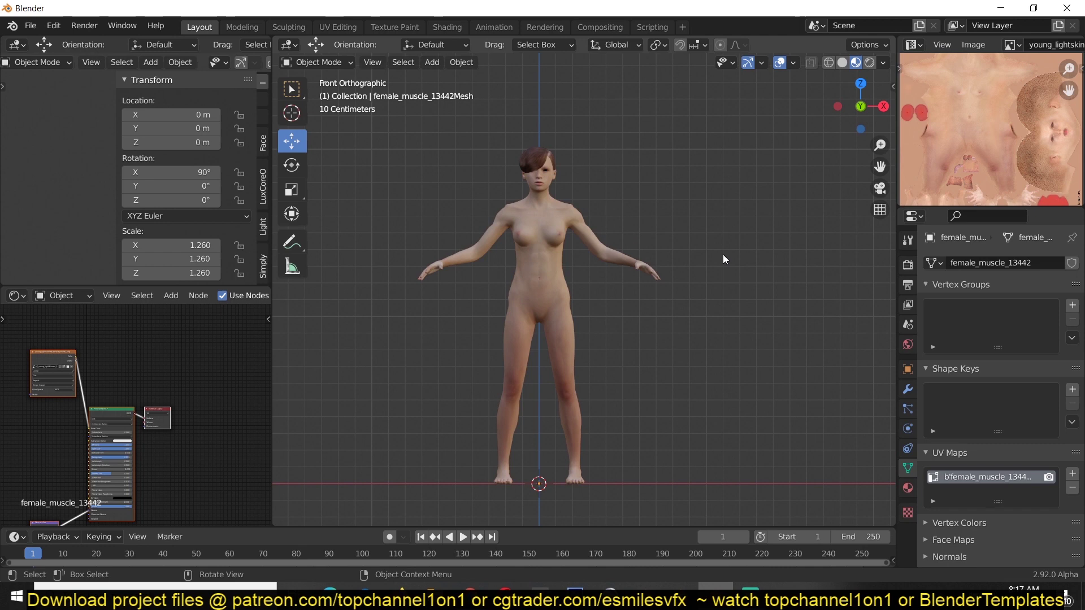
{"action": "scroll", "coordinate": [723, 254], "scroll_direction": "up", "scroll_amount": 3}
{"action": "middle_click_drag", "start_coordinate": [723, 255], "coordinate": [700, 317]}
{"action": "scroll", "coordinate": [699, 320], "scroll_direction": "up", "scroll_amount": 4}
{"action": "scroll", "coordinate": [700, 319], "scroll_direction": "down", "scroll_amount": 6}
{"action": "key", "text": "Tab"}
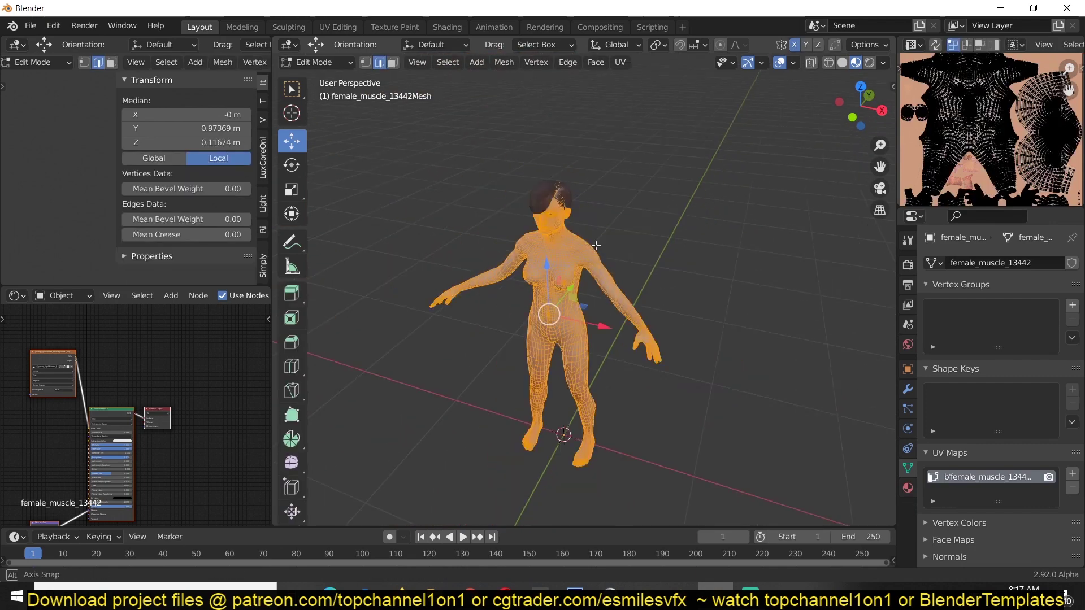
{"action": "middle_click_drag", "start_coordinate": [747, 245], "coordinate": [746, 221]}
{"action": "scroll", "coordinate": [1028, 141], "scroll_direction": "down", "scroll_amount": 2}
{"action": "scroll", "coordinate": [1030, 141], "scroll_direction": "up", "scroll_amount": 4}
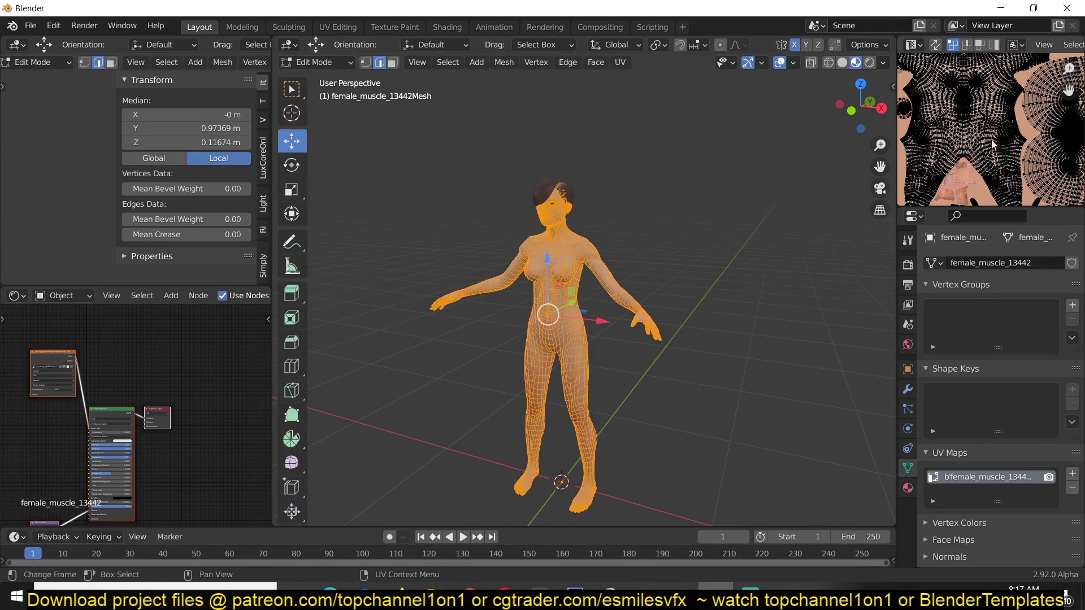
{"action": "scroll", "coordinate": [609, 255], "scroll_direction": "up", "scroll_amount": 4}
{"action": "key", "text": "Tab"}
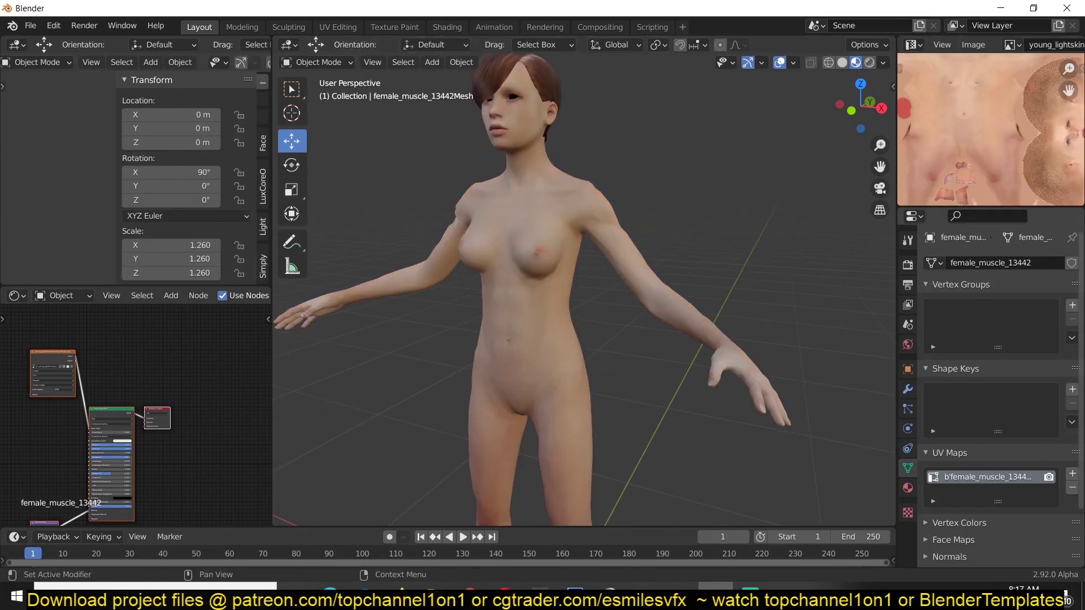
Step: Add a second UV map to the body mesh and enter Edit Mode in Solid shading with nothing selected
{"action": "left_click", "coordinate": [1073, 475]}
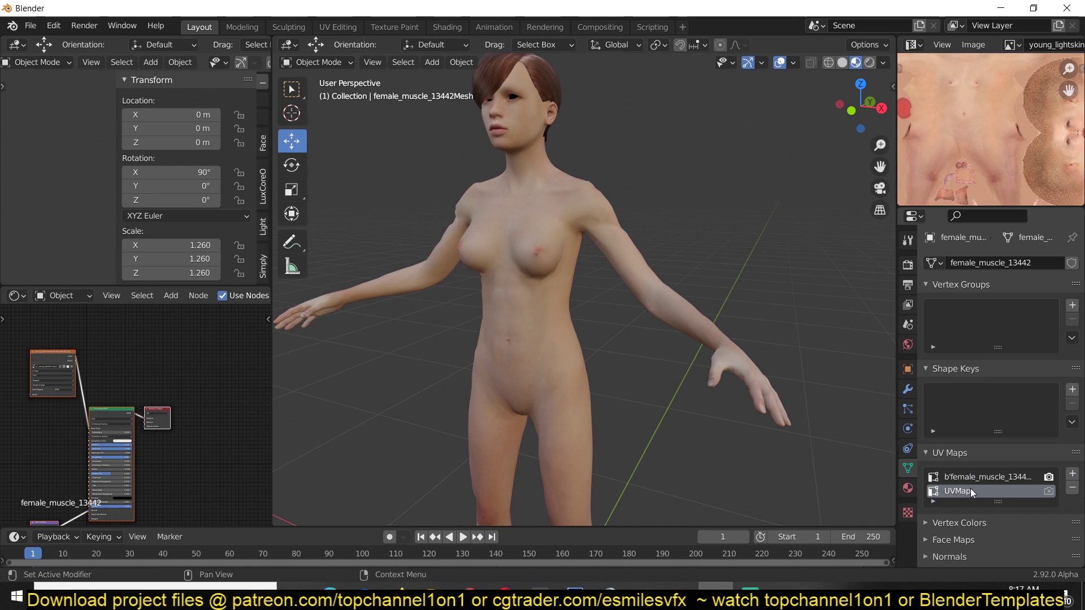
{"action": "key", "text": "Tab"}
{"action": "scroll", "coordinate": [557, 280], "scroll_direction": "up", "scroll_amount": 5}
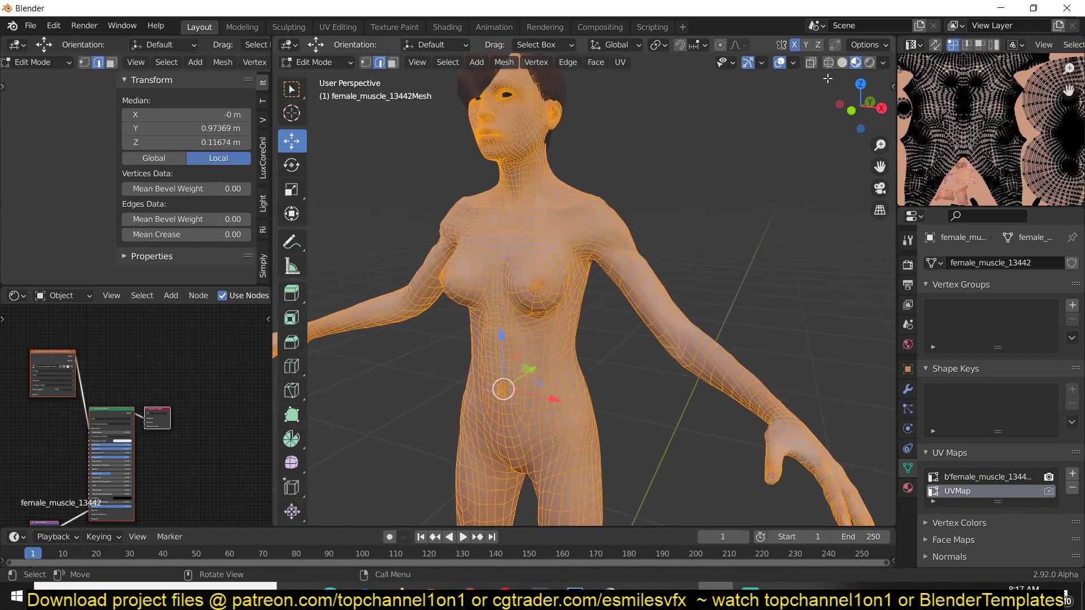
{"action": "left_click", "coordinate": [841, 62]}
{"action": "key", "text": "alt+a"}
Step: Mark the edge loop around the character's left elbow as a seam
{"action": "scroll", "coordinate": [613, 398], "scroll_direction": "up", "scroll_amount": 4}
{"action": "middle_click_drag", "start_coordinate": [722, 417], "coordinate": [732, 432]}
{"action": "middle_click_drag", "start_coordinate": [732, 433], "coordinate": [671, 377], "text": "shift"}
{"action": "left_click", "coordinate": [671, 377], "text": "alt"}
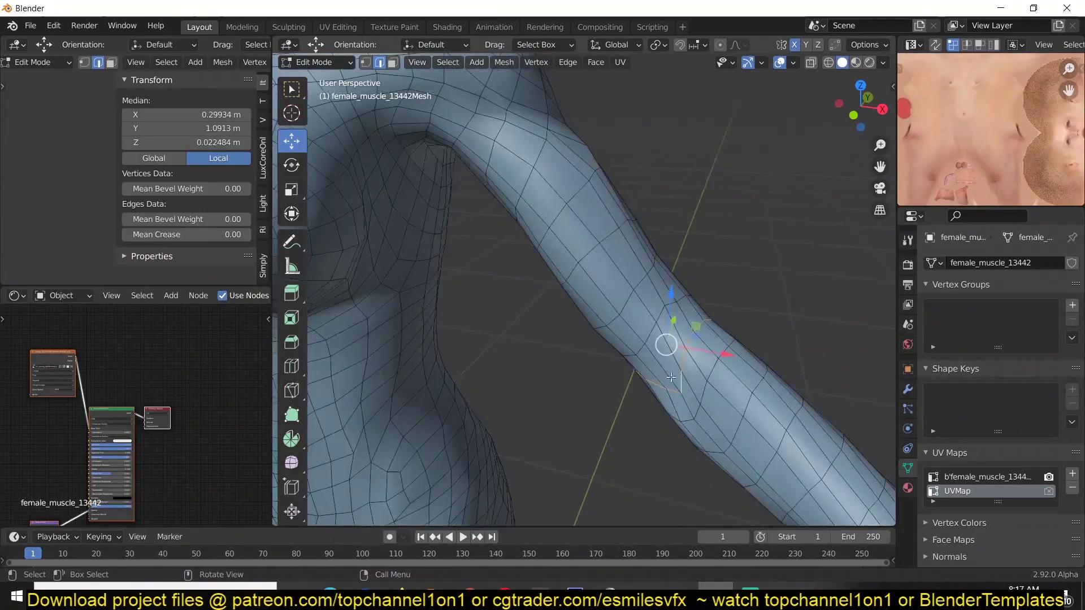
{"action": "key", "text": "ctrl+e"}
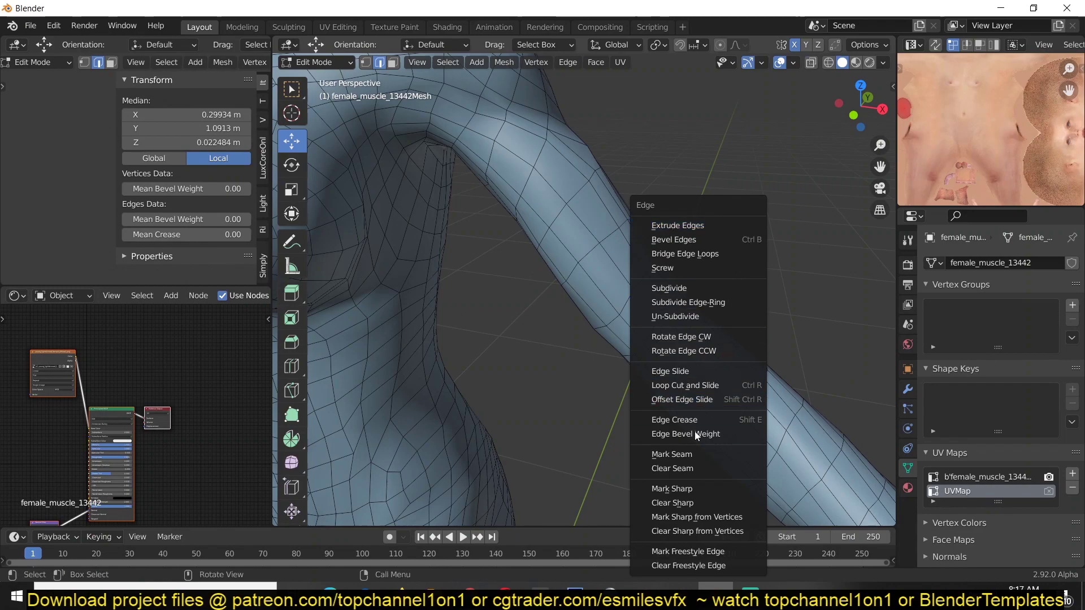
{"action": "left_click", "coordinate": [690, 453]}
{"action": "scroll", "coordinate": [690, 453], "scroll_direction": "down", "scroll_amount": 4}
{"action": "key", "text": "alt+a"}
Step: Mark the edge loop around the character's left shoulder as a seam
{"action": "scroll", "coordinate": [718, 245], "scroll_direction": "up", "scroll_amount": 2}
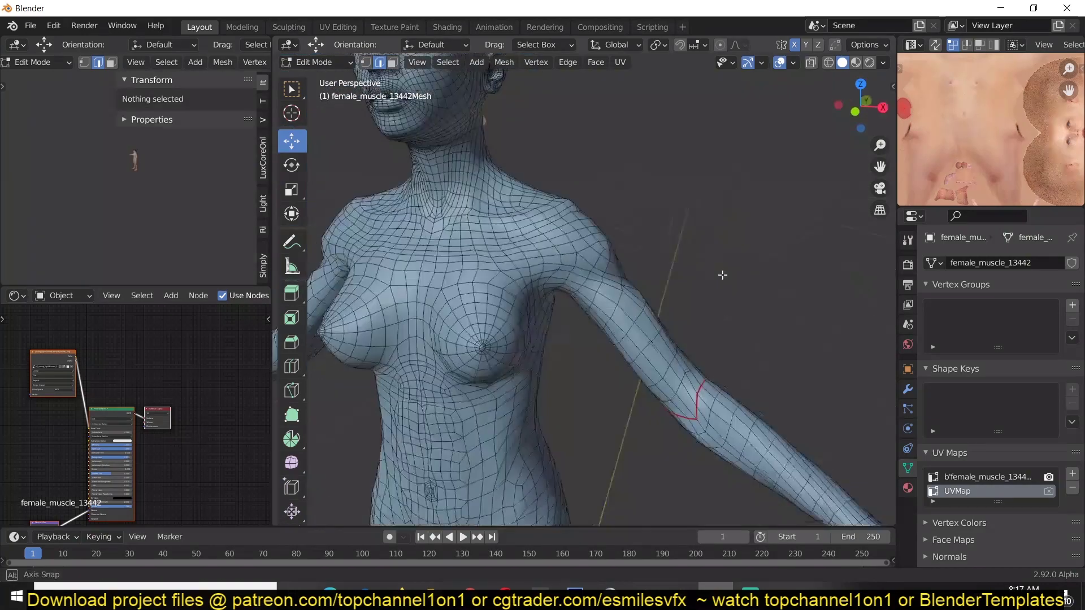
{"action": "middle_click_drag", "start_coordinate": [718, 245], "coordinate": [712, 251]}
{"action": "scroll", "coordinate": [685, 253], "scroll_direction": "up", "scroll_amount": 4}
{"action": "left_click", "coordinate": [594, 259], "text": "alt"}
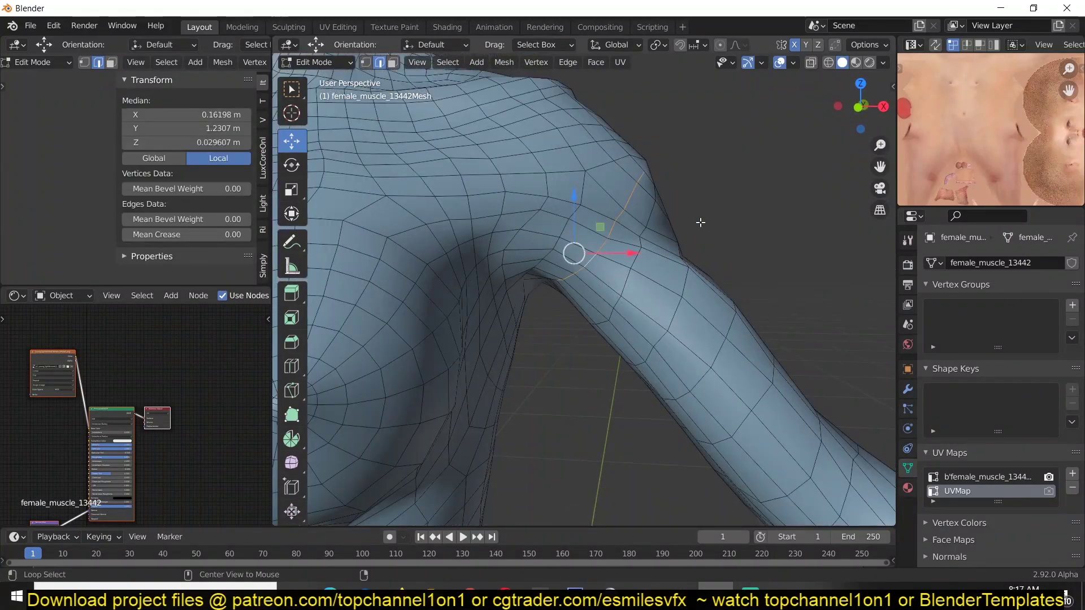
{"action": "middle_click_drag", "start_coordinate": [593, 258], "coordinate": [750, 405]}
{"action": "key", "text": "ctrl+e"}
{"action": "left_click", "coordinate": [620, 286]}
Step: Mark the edge loop around the character's left wrist as a seam
{"action": "scroll", "coordinate": [619, 286], "scroll_direction": "down", "scroll_amount": 5}
{"action": "scroll", "coordinate": [749, 404], "scroll_direction": "up", "scroll_amount": 6}
{"action": "left_click", "coordinate": [690, 243], "text": "alt"}
{"action": "key", "text": "ctrl+e"}
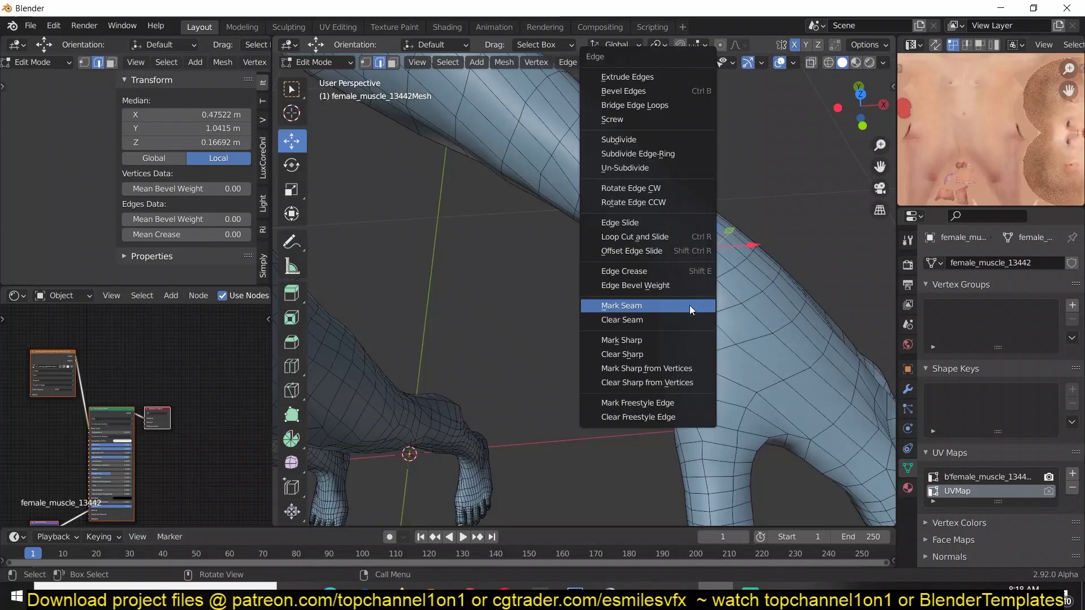
{"action": "left_click", "coordinate": [689, 310]}
Step: Select further edge loops around the character's left hand as seam locations
{"action": "left_click", "coordinate": [540, 365], "text": "alt"}
{"action": "middle_click_drag", "start_coordinate": [690, 309], "coordinate": [451, 378]}
{"action": "left_click", "coordinate": [450, 379], "text": "alt+shift"}
{"action": "middle_click_drag", "start_coordinate": [571, 440], "coordinate": [650, 345]}
{"action": "key", "text": "alt+a"}
{"action": "left_click", "coordinate": [702, 347], "text": "alt"}
{"action": "scroll", "coordinate": [702, 362], "scroll_direction": "down", "scroll_amount": 2, "text": "alt"}
{"action": "scroll", "coordinate": [701, 381], "scroll_direction": "down", "scroll_amount": 4}
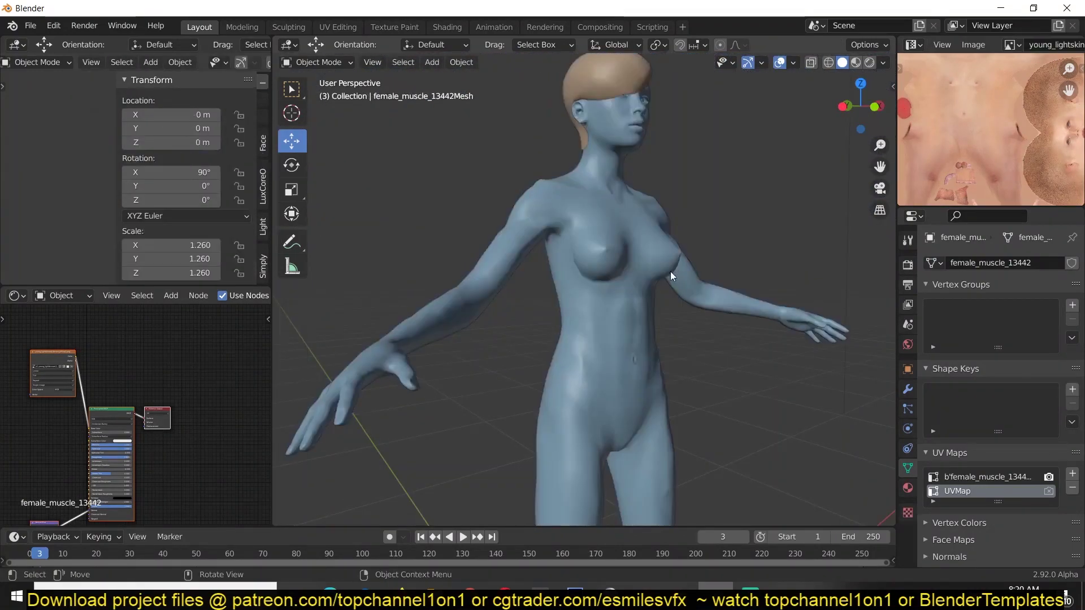
Step: Mark the edge loops behind the toes of both feet as seams
{"action": "key", "text": "Tab"}
{"action": "middle_click_drag", "start_coordinate": [678, 283], "coordinate": [629, 335]}
{"action": "key", "text": "Tab"}
{"action": "middle_click_drag", "start_coordinate": [621, 407], "coordinate": [608, 198]}
{"action": "key", "text": "Tab"}
{"action": "scroll", "coordinate": [608, 238], "scroll_direction": "up", "scroll_amount": 4}
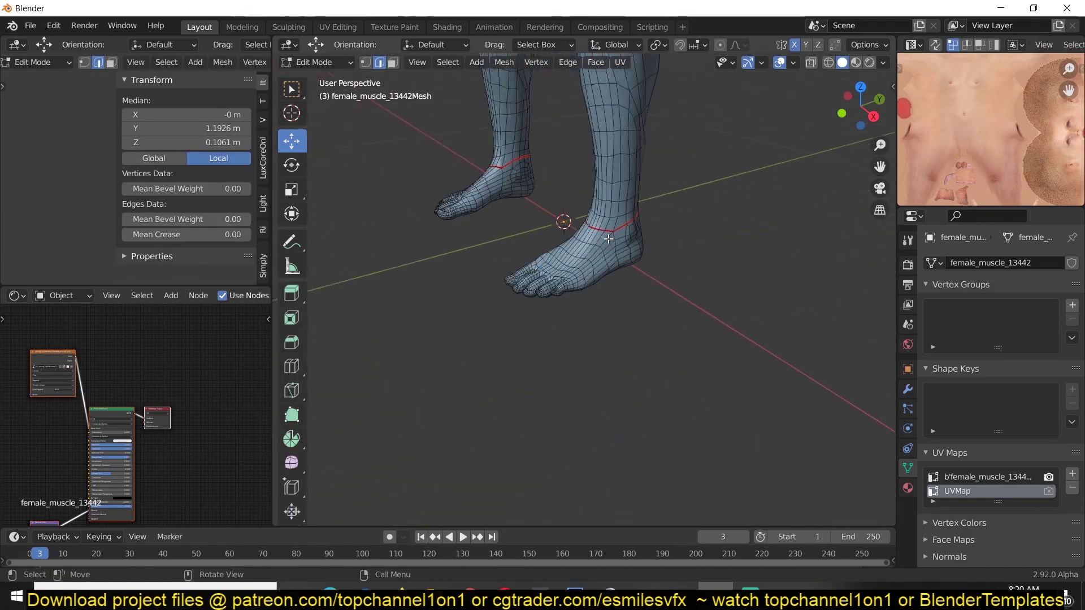
{"action": "scroll", "coordinate": [578, 258], "scroll_direction": "up", "scroll_amount": 1}
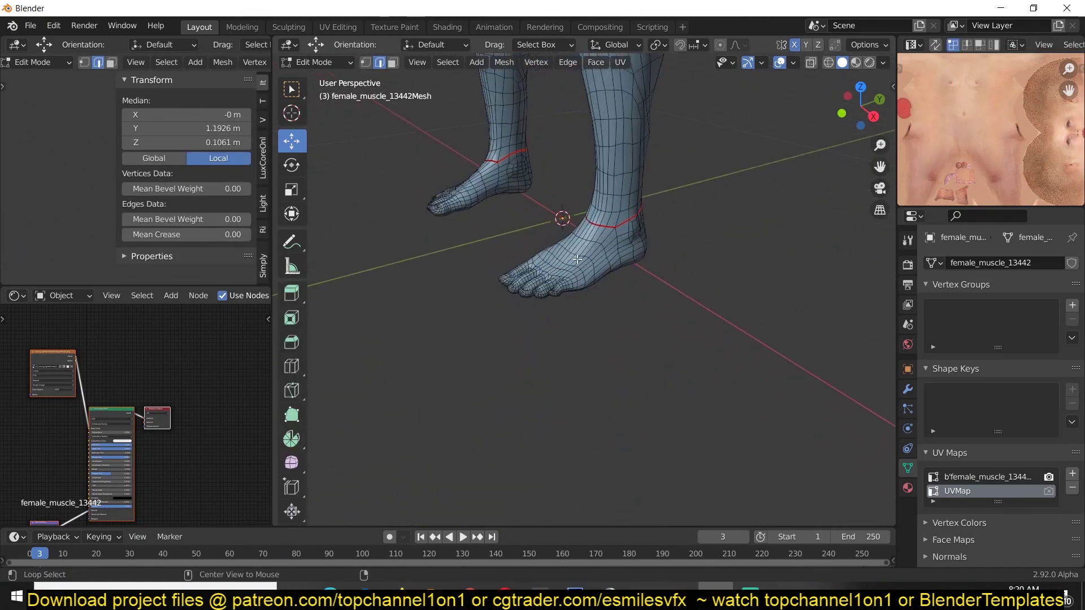
{"action": "middle_click", "coordinate": [463, 201], "text": "alt"}
{"action": "scroll", "coordinate": [446, 188], "scroll_direction": "up", "scroll_amount": 1}
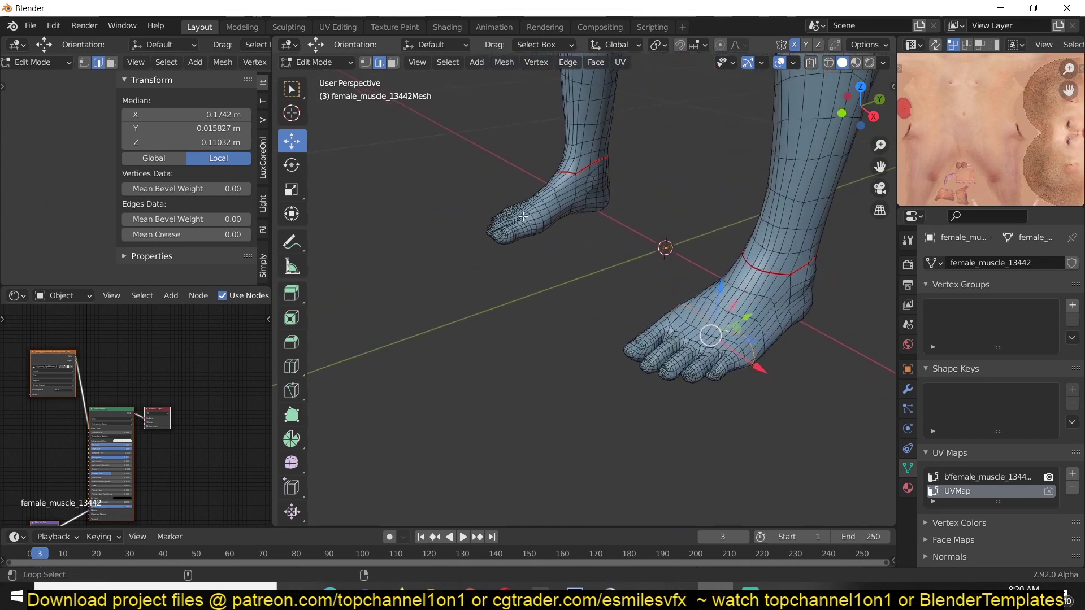
{"action": "key", "text": "ctrl+e"}
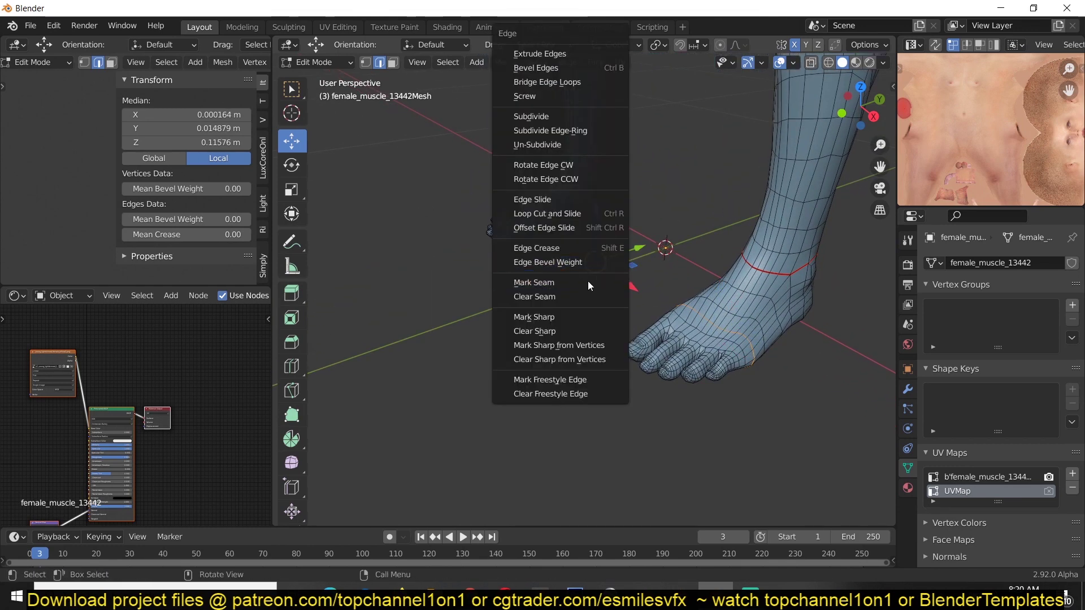
{"action": "left_click", "coordinate": [594, 282]}
Step: Leave Edit Mode, select the body mesh and switch it to Sculpt Mode
{"action": "key", "text": "Tab"}
{"action": "scroll", "coordinate": [683, 254], "scroll_direction": "down", "scroll_amount": 2}
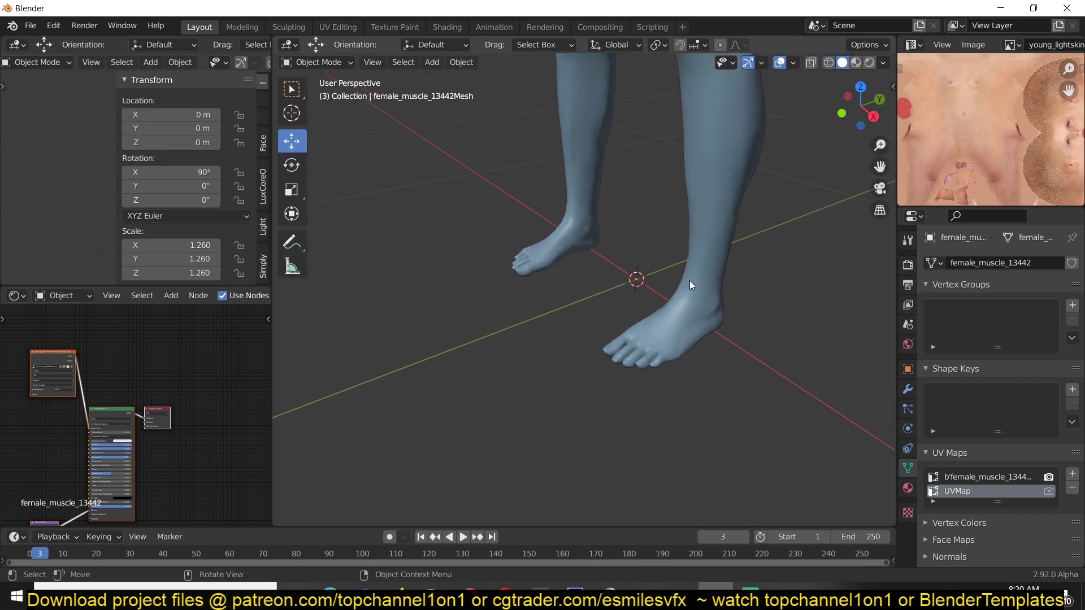
{"action": "left_click", "coordinate": [689, 280]}
{"action": "scroll", "coordinate": [392, 148], "scroll_direction": "down", "scroll_amount": 1}
{"action": "left_click", "coordinate": [316, 62]}
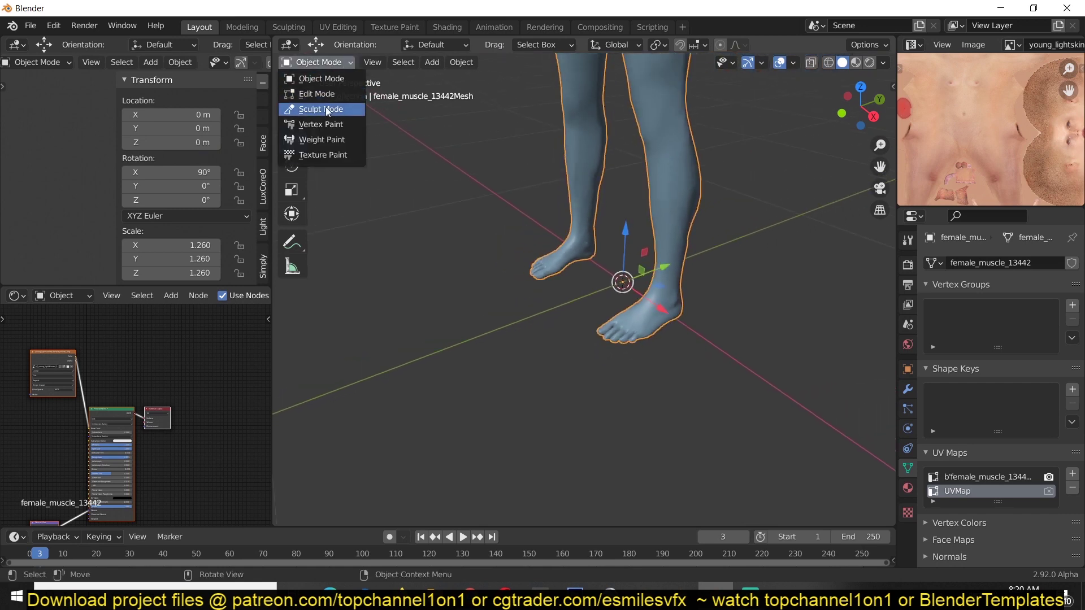
{"action": "left_click", "coordinate": [327, 109]}
Step: Initialize the body mesh's face sets by UV seams
{"action": "left_click", "coordinate": [477, 63]}
{"action": "mouse_move", "coordinate": [520, 132]}
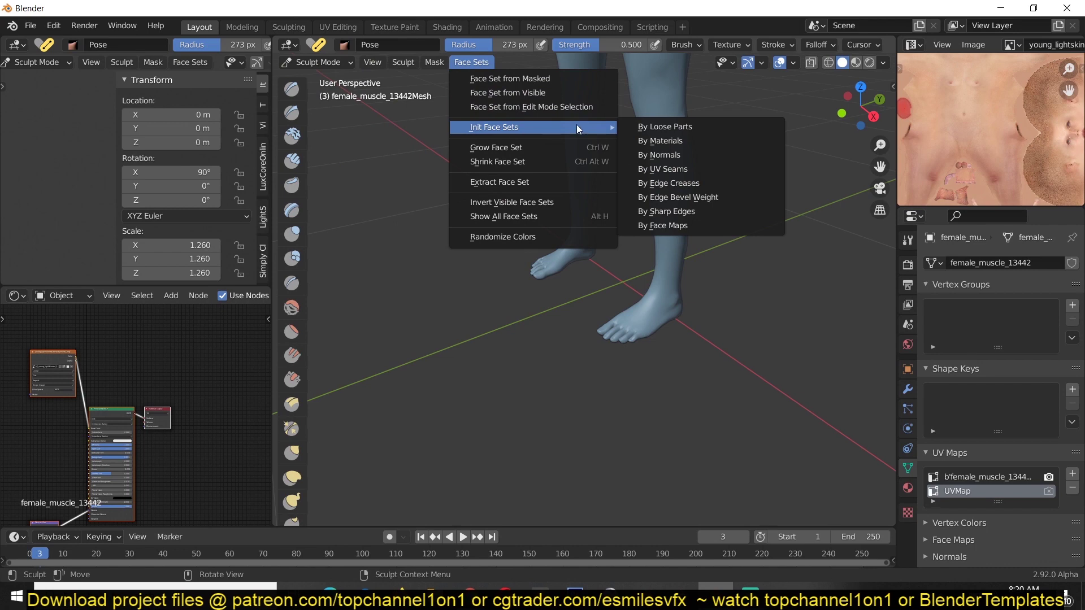
{"action": "left_click", "coordinate": [684, 169]}
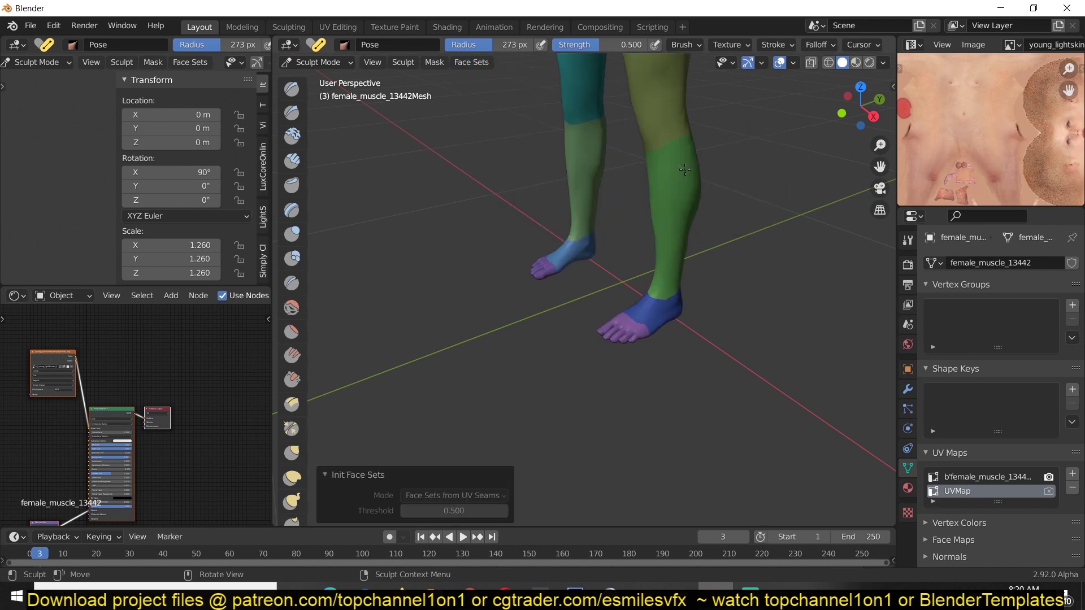
{"action": "scroll", "coordinate": [610, 283], "scroll_direction": "down", "scroll_amount": 10}
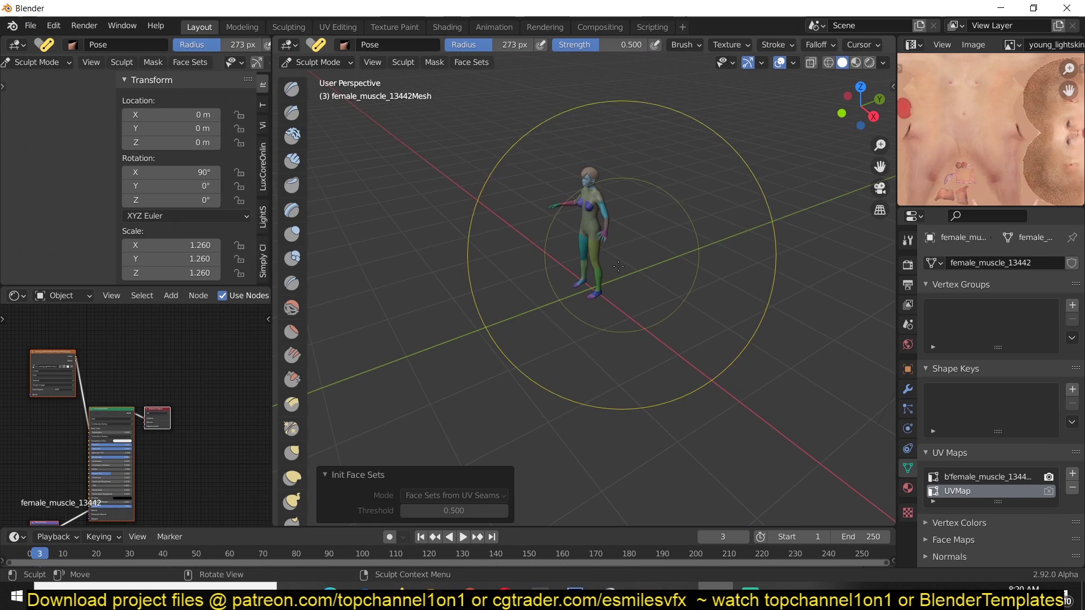
{"action": "middle_click_drag", "start_coordinate": [621, 254], "coordinate": [610, 398], "text": "shift"}
{"action": "scroll", "coordinate": [610, 398], "scroll_direction": "up", "scroll_amount": 4}
{"action": "scroll", "coordinate": [610, 398], "scroll_direction": "up", "scroll_amount": 3}
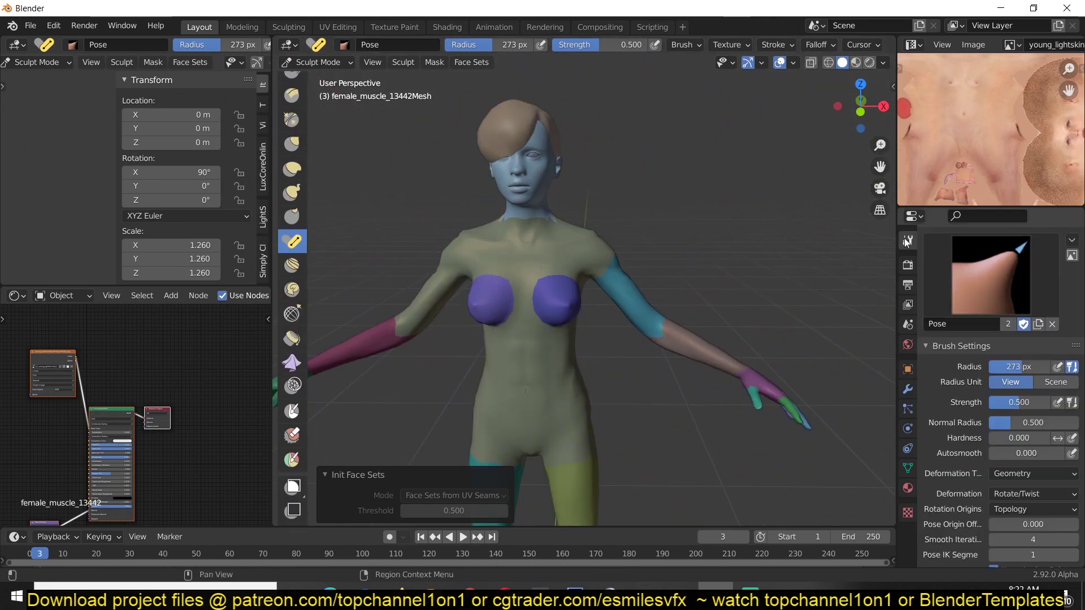
Step: Set the Pose brush's rotation origins to Face Sets
{"action": "scroll", "coordinate": [954, 337], "scroll_direction": "down", "scroll_amount": 5}
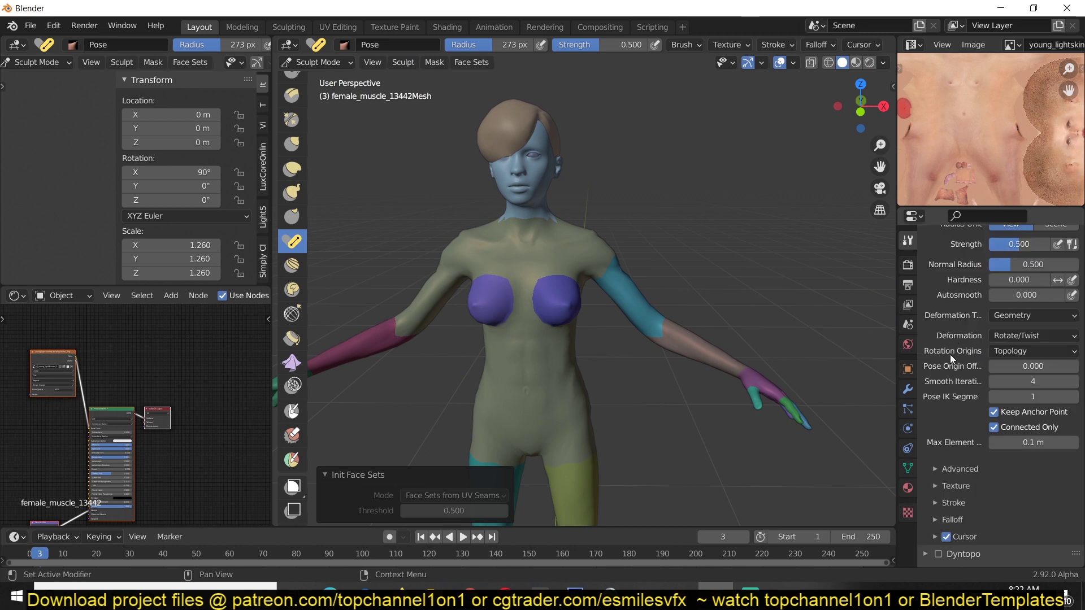
{"action": "left_click", "coordinate": [1009, 352]}
{"action": "left_click", "coordinate": [1008, 383]}
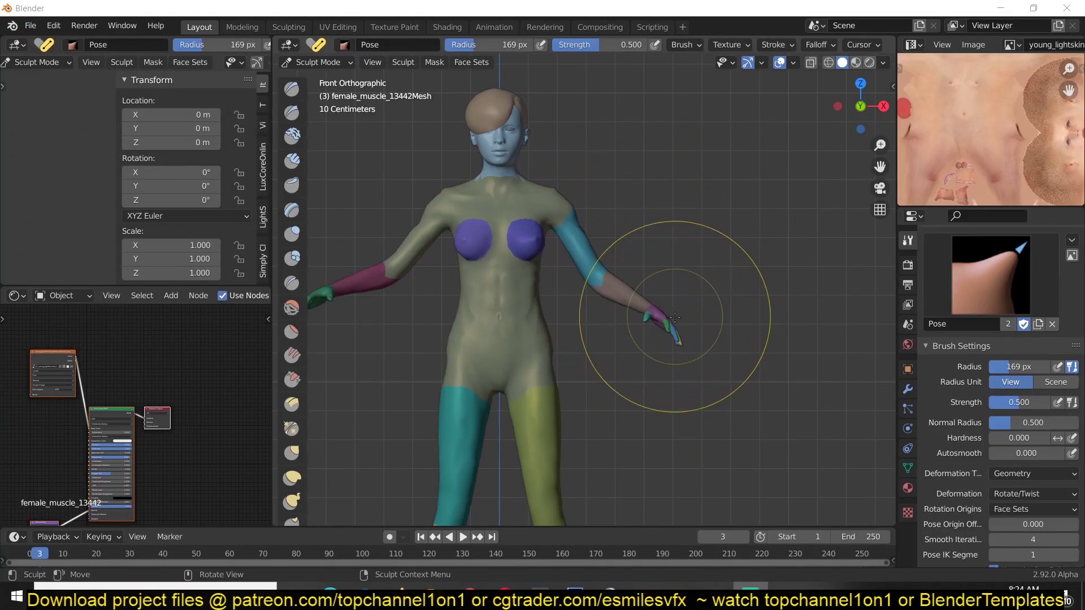
Step: Swing the left hand about its wrist with the Pose brush and raise both forearms using X symmetry
{"action": "left_click_drag", "start_coordinate": [655, 314], "coordinate": [705, 246]}
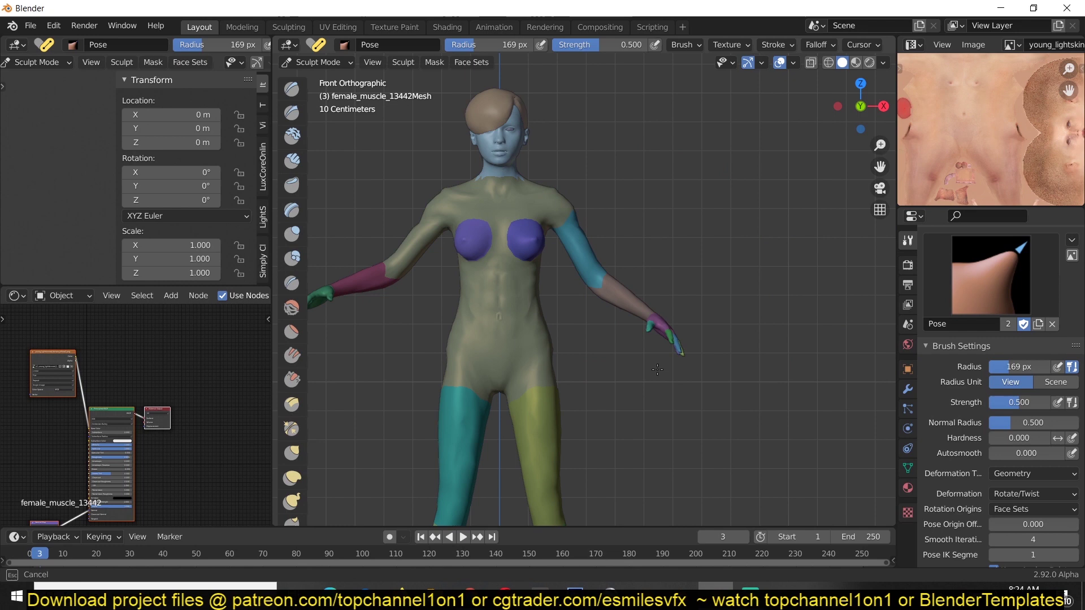
{"action": "left_click_drag", "start_coordinate": [741, 213], "coordinate": [655, 339]}
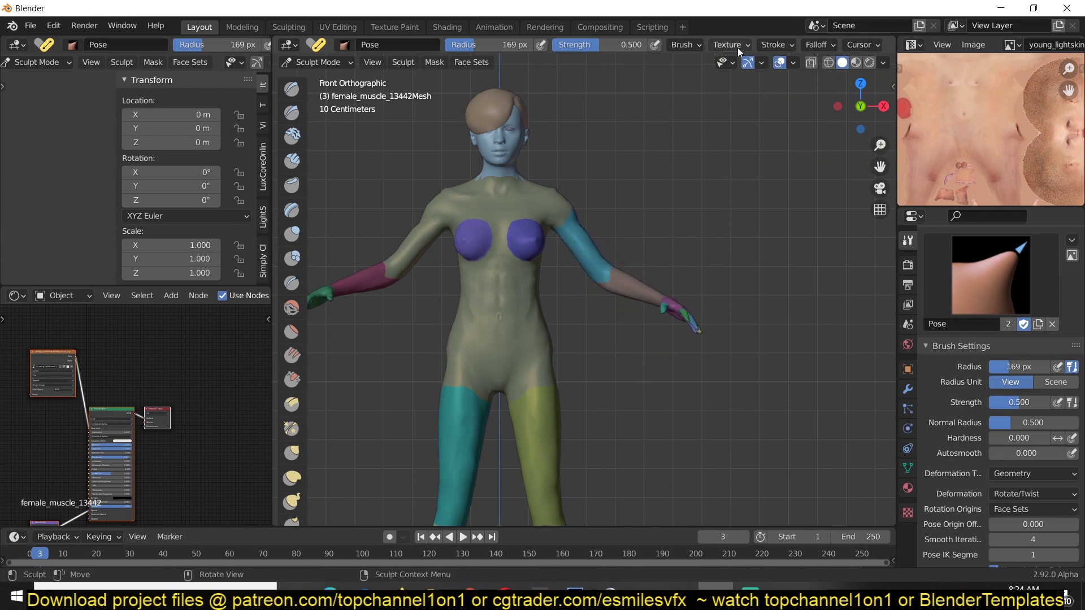
{"action": "scroll", "coordinate": [737, 49], "scroll_direction": "down", "scroll_amount": 7}
{"action": "mouse_move", "coordinate": [691, 318]}
{"action": "left_mouse_down"}
{"action": "mouse_move", "coordinate": [719, 277]}
{"action": "mouse_move", "coordinate": [678, 339]}
{"action": "mouse_move", "coordinate": [723, 279]}
{"action": "mouse_move", "coordinate": [674, 341]}
{"action": "left_mouse_up"}
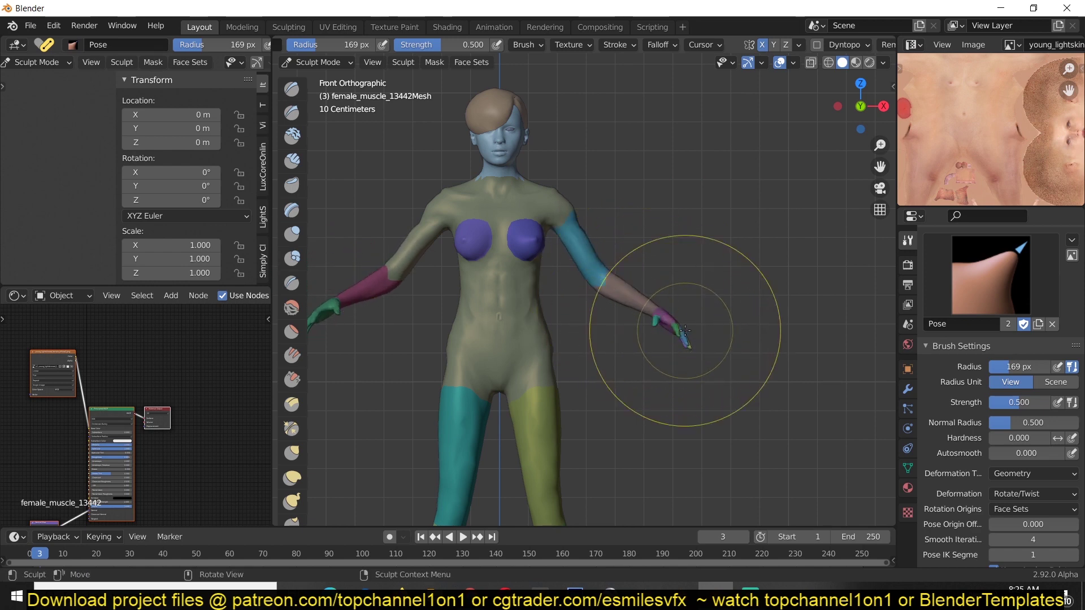
{"action": "left_click_drag", "start_coordinate": [679, 338], "coordinate": [720, 235]}
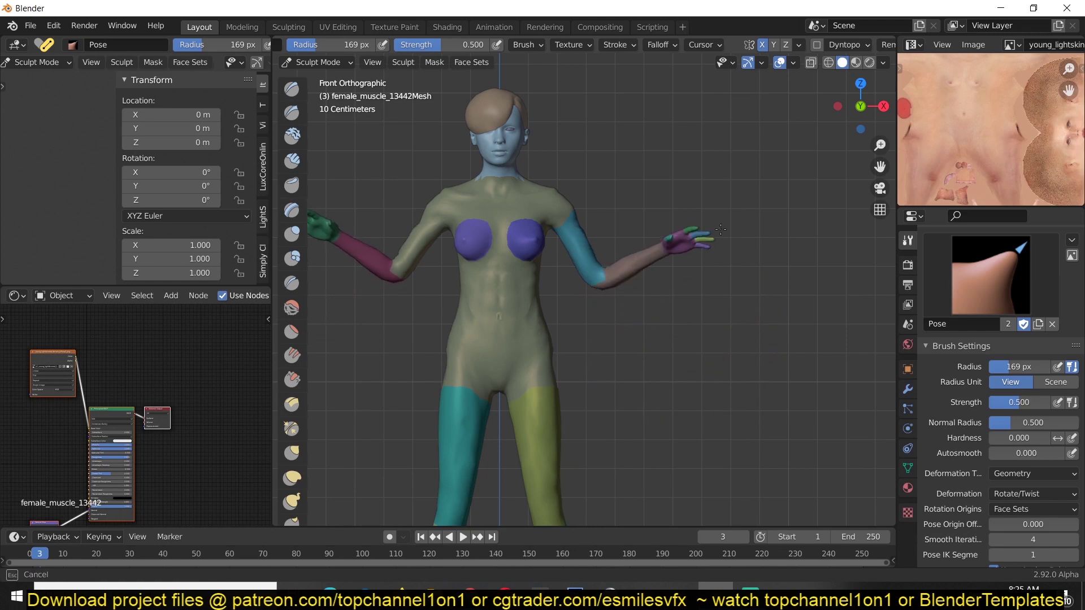
Step: Bend the left hand's blue middle finger down toward the palm with the Pose brush
{"action": "middle_click_drag", "start_coordinate": [702, 257], "coordinate": [672, 341]}
{"action": "scroll", "coordinate": [552, 145], "scroll_direction": "up", "scroll_amount": 5}
{"action": "scroll", "coordinate": [672, 340], "scroll_direction": "up", "scroll_amount": 2}
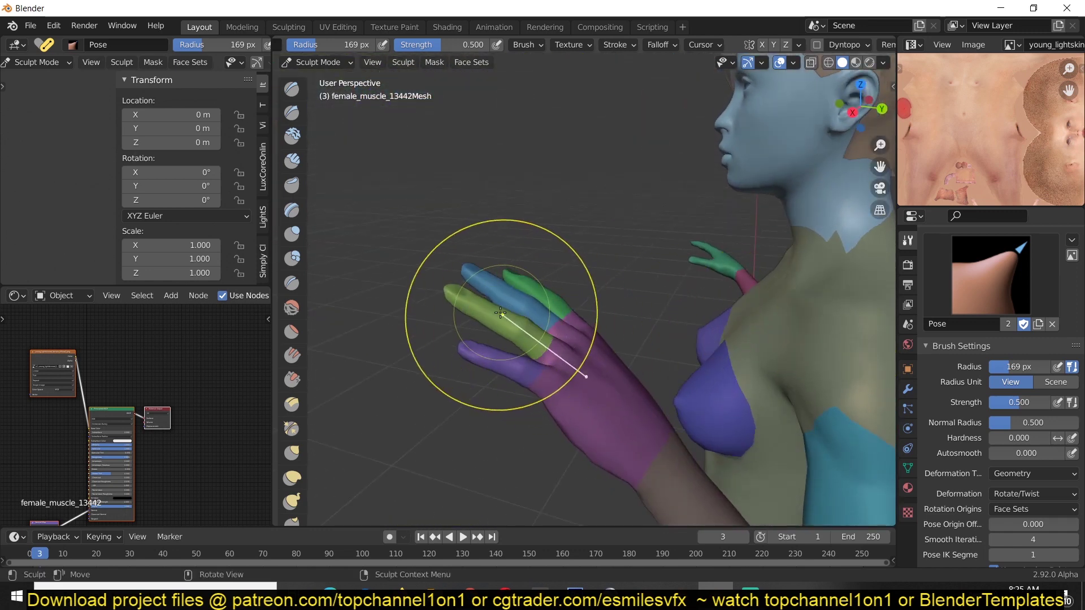
{"action": "scroll", "coordinate": [480, 308], "scroll_direction": "up", "scroll_amount": 4}
{"action": "scroll", "coordinate": [470, 310], "scroll_direction": "down", "scroll_amount": 4}
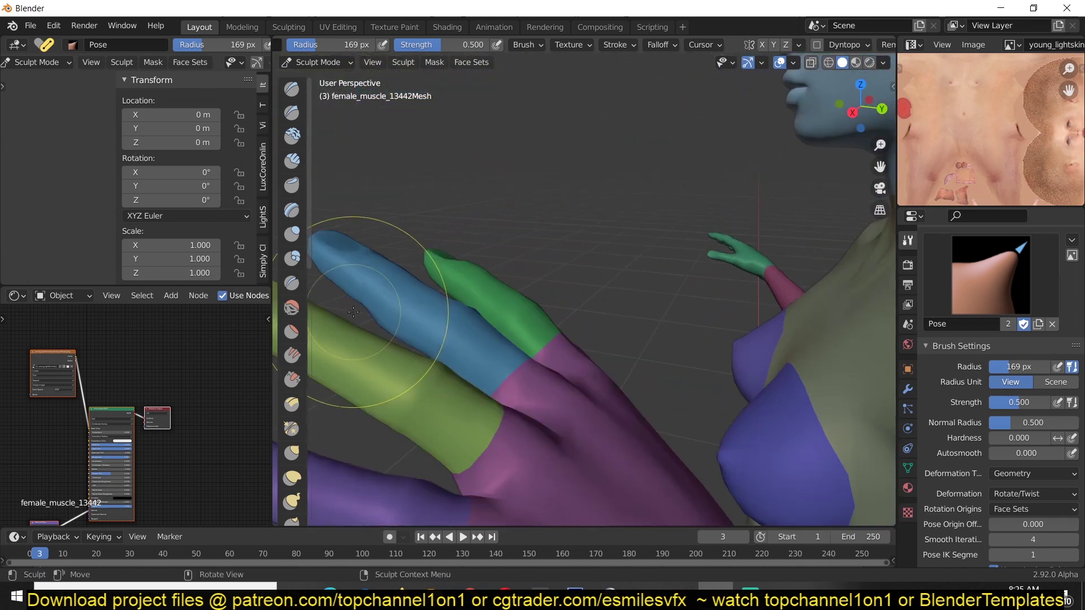
{"action": "mouse_move", "coordinate": [326, 243]}
{"action": "left_mouse_down"}
{"action": "mouse_move", "coordinate": [353, 404]}
{"action": "mouse_move", "coordinate": [381, 448]}
{"action": "left_mouse_up"}
{"action": "scroll", "coordinate": [465, 368], "scroll_direction": "down", "scroll_amount": 5}
Step: Bend the left hand's green index finger slightly and adjust the hand's finger pose once more
{"action": "mouse_move", "coordinate": [473, 368]}
{"action": "middle_mouse_down"}
{"action": "mouse_move", "coordinate": [567, 358]}
{"action": "mouse_move", "coordinate": [429, 271]}
{"action": "mouse_move", "coordinate": [568, 285]}
{"action": "middle_mouse_up"}
{"action": "scroll", "coordinate": [568, 357], "scroll_direction": "up", "scroll_amount": 2}
{"action": "scroll", "coordinate": [567, 286], "scroll_direction": "up", "scroll_amount": 3}
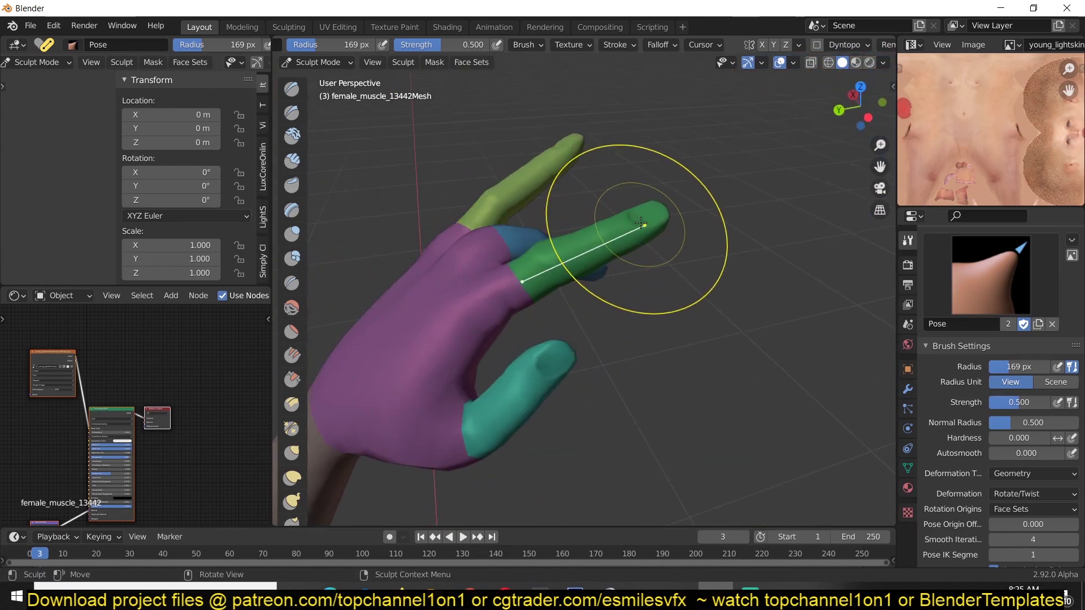
{"action": "mouse_move", "coordinate": [637, 235]}
{"action": "left_mouse_down"}
{"action": "mouse_move", "coordinate": [618, 291]}
{"action": "mouse_move", "coordinate": [606, 226]}
{"action": "left_mouse_up"}
{"action": "scroll", "coordinate": [605, 226], "scroll_direction": "down", "scroll_amount": 4}
{"action": "mouse_move", "coordinate": [606, 226]}
{"action": "middle_mouse_down"}
{"action": "mouse_move", "coordinate": [450, 221]}
{"action": "mouse_move", "coordinate": [665, 229]}
{"action": "mouse_move", "coordinate": [641, 289]}
{"action": "mouse_move", "coordinate": [550, 319]}
{"action": "middle_mouse_up"}
{"action": "scroll", "coordinate": [452, 226], "scroll_direction": "down", "scroll_amount": 3}
{"action": "scroll", "coordinate": [631, 361], "scroll_direction": "up", "scroll_amount": 3}
{"action": "mouse_move", "coordinate": [630, 360]}
{"action": "left_mouse_down"}
{"action": "mouse_move", "coordinate": [621, 337]}
{"action": "mouse_move", "coordinate": [604, 390]}
{"action": "mouse_move", "coordinate": [610, 331]}
{"action": "left_mouse_up"}
{"action": "scroll", "coordinate": [611, 327], "scroll_direction": "down", "scroll_amount": 4}
{"action": "middle_click_drag", "start_coordinate": [610, 327], "coordinate": [746, 322]}
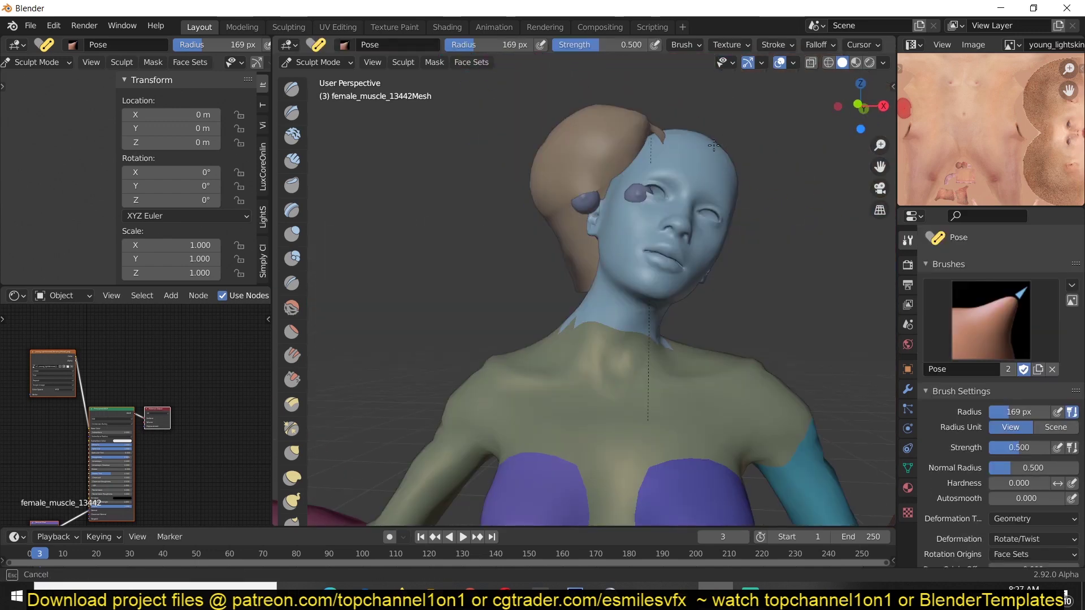
Step: Try tilting the head and the hair sideways with the Pose brush, and return to Object Mode
{"action": "left_click_drag", "start_coordinate": [622, 130], "coordinate": [717, 146]}
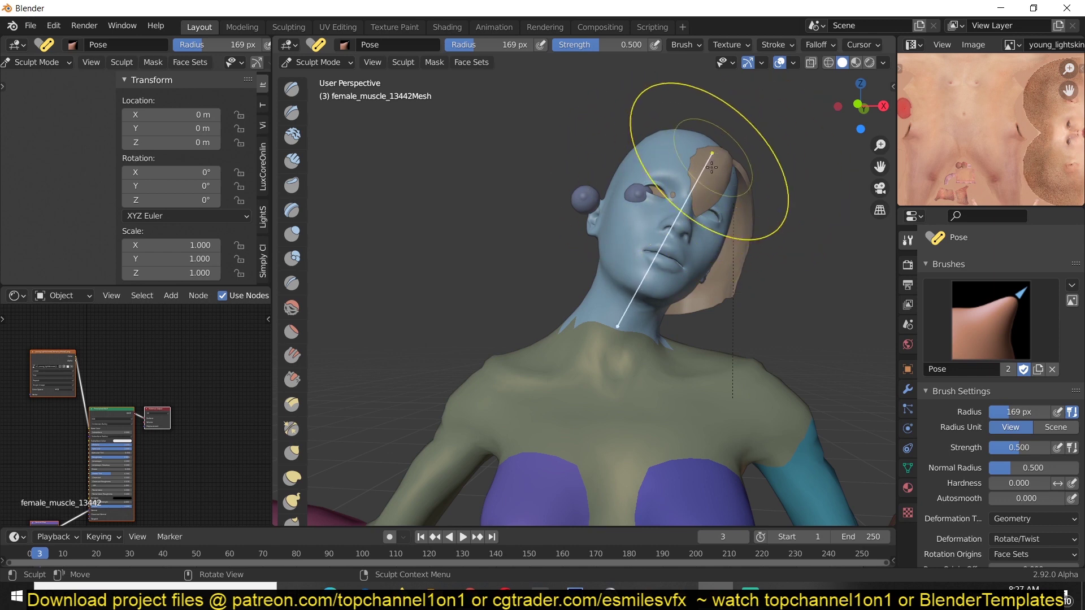
{"action": "middle_click_drag", "start_coordinate": [712, 167], "coordinate": [669, 204]}
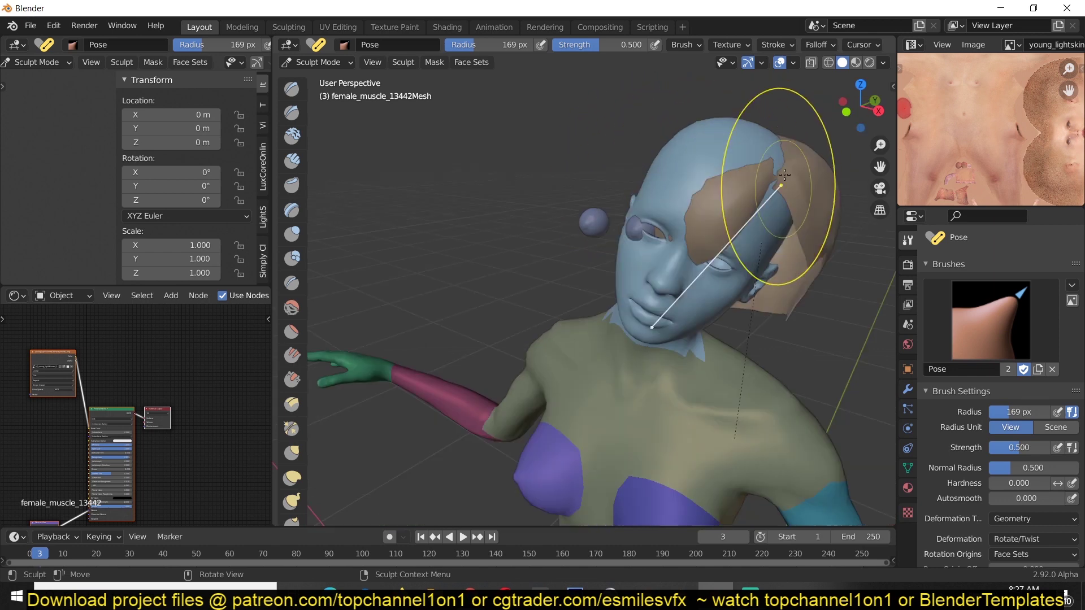
{"action": "left_click", "coordinate": [344, 61]}
{"action": "left_click", "coordinate": [340, 80]}
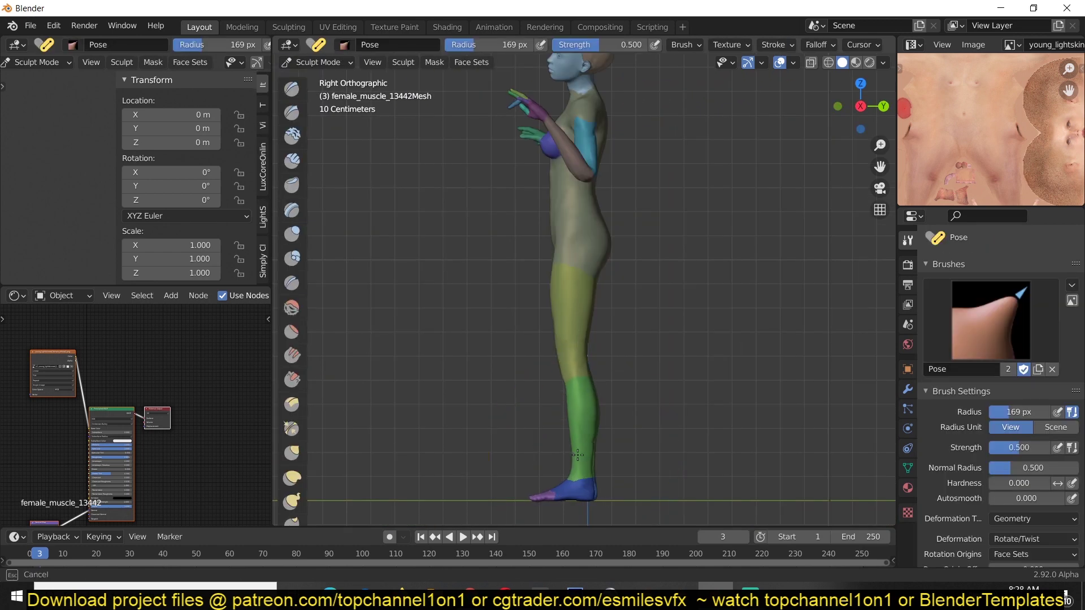
Step: Pose the left leg striding forward with the lower leg swung back at the knee and the foot pointed downward
{"action": "left_click_drag", "start_coordinate": [578, 455], "coordinate": [461, 478]}
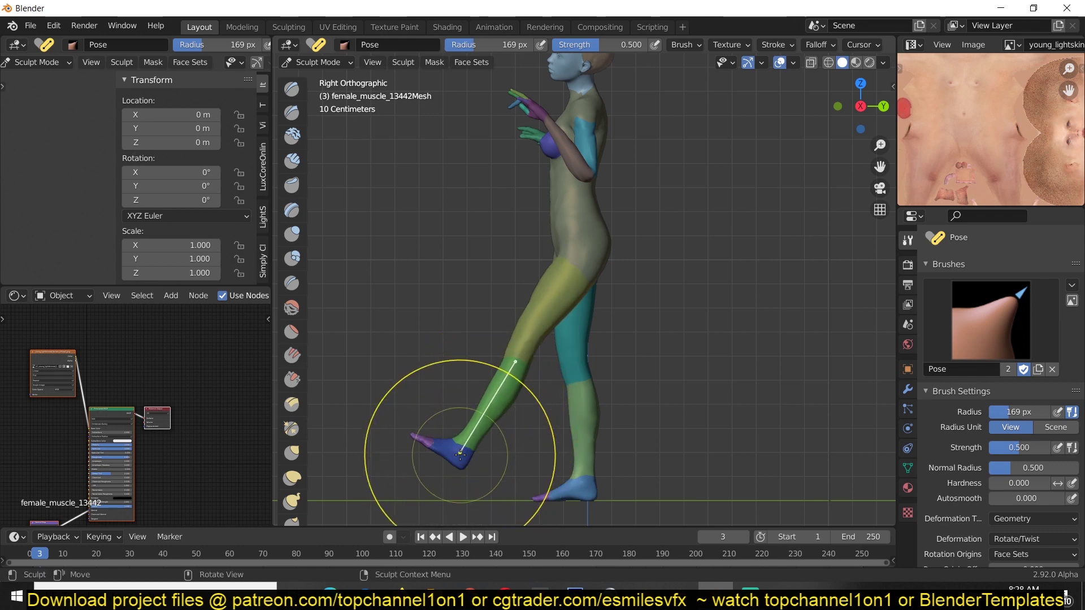
{"action": "mouse_move", "coordinate": [461, 454]}
{"action": "left_mouse_down"}
{"action": "mouse_move", "coordinate": [503, 466]}
{"action": "mouse_move", "coordinate": [617, 445]}
{"action": "mouse_move", "coordinate": [639, 463]}
{"action": "mouse_move", "coordinate": [665, 459]}
{"action": "mouse_move", "coordinate": [653, 469]}
{"action": "left_mouse_up"}
{"action": "scroll", "coordinate": [611, 445], "scroll_direction": "up", "scroll_amount": 5}
{"action": "mouse_move", "coordinate": [650, 472]}
{"action": "middle_mouse_down"}
{"action": "mouse_move", "coordinate": [593, 315]}
{"action": "mouse_move", "coordinate": [606, 359]}
{"action": "middle_mouse_up"}
{"action": "left_click_drag", "start_coordinate": [609, 331], "coordinate": [619, 398]}
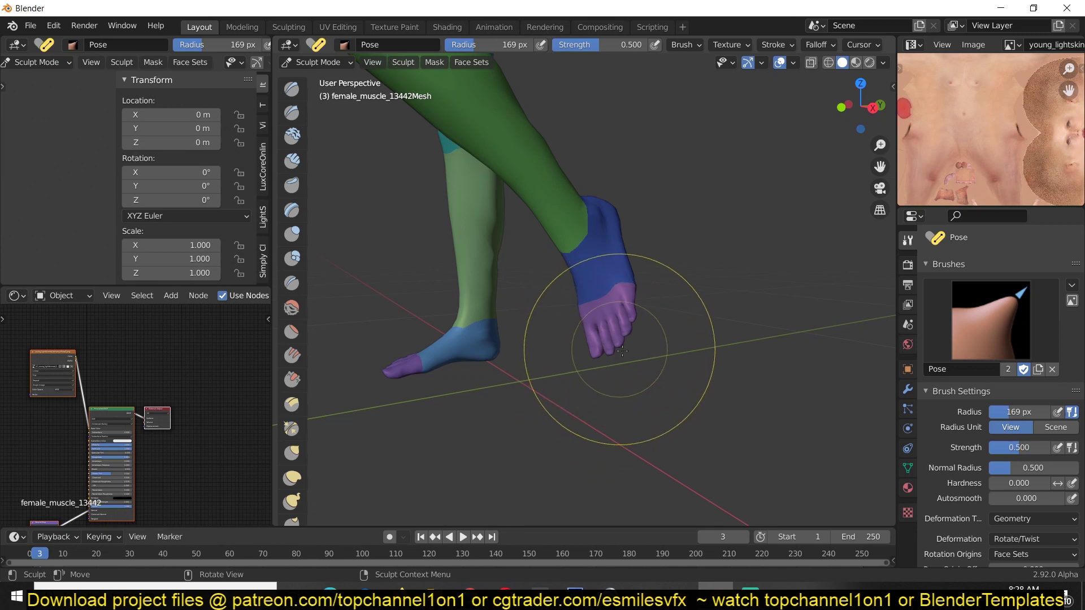
Step: Reduce the Pose brush radius to 63 px and adjust the toes of the left foot and the other foot's pose
{"action": "key", "text": "f"}
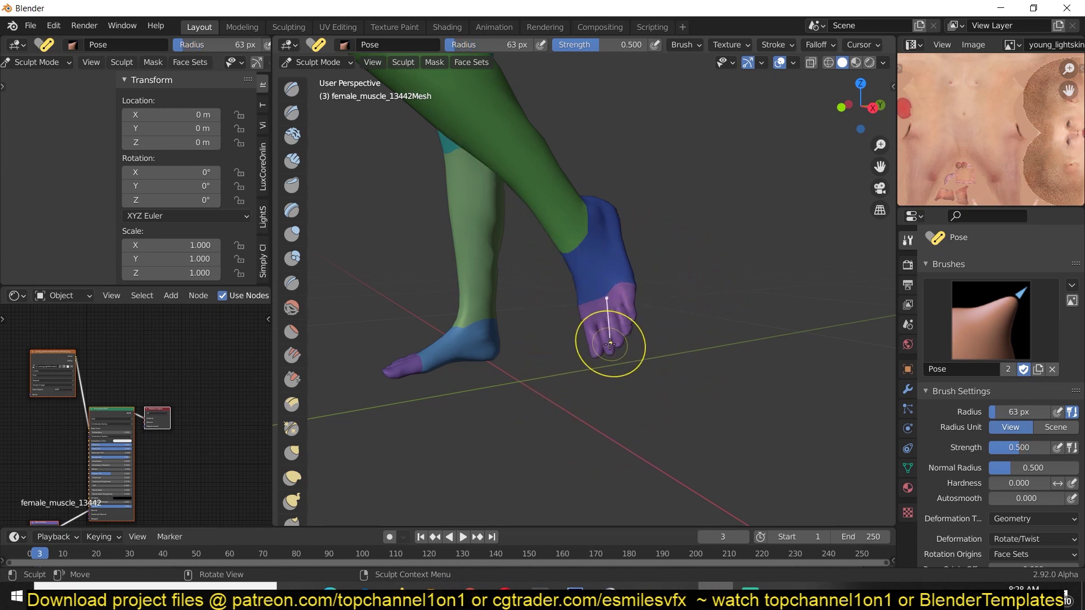
{"action": "left_click_drag", "start_coordinate": [609, 343], "coordinate": [633, 333]}
{"action": "scroll", "coordinate": [441, 372], "scroll_direction": "up", "scroll_amount": 2}
{"action": "middle_click_drag", "start_coordinate": [441, 373], "coordinate": [565, 402], "text": "shift"}
{"action": "mouse_move", "coordinate": [499, 404]}
{"action": "left_mouse_down"}
{"action": "mouse_move", "coordinate": [484, 467]}
{"action": "mouse_move", "coordinate": [491, 459]}
{"action": "left_mouse_up"}
{"action": "scroll", "coordinate": [429, 286], "scroll_direction": "down", "scroll_amount": 8}
{"action": "middle_click_drag", "start_coordinate": [465, 295], "coordinate": [568, 354], "text": "shift"}
{"action": "key", "text": "ctrl+Tab"}
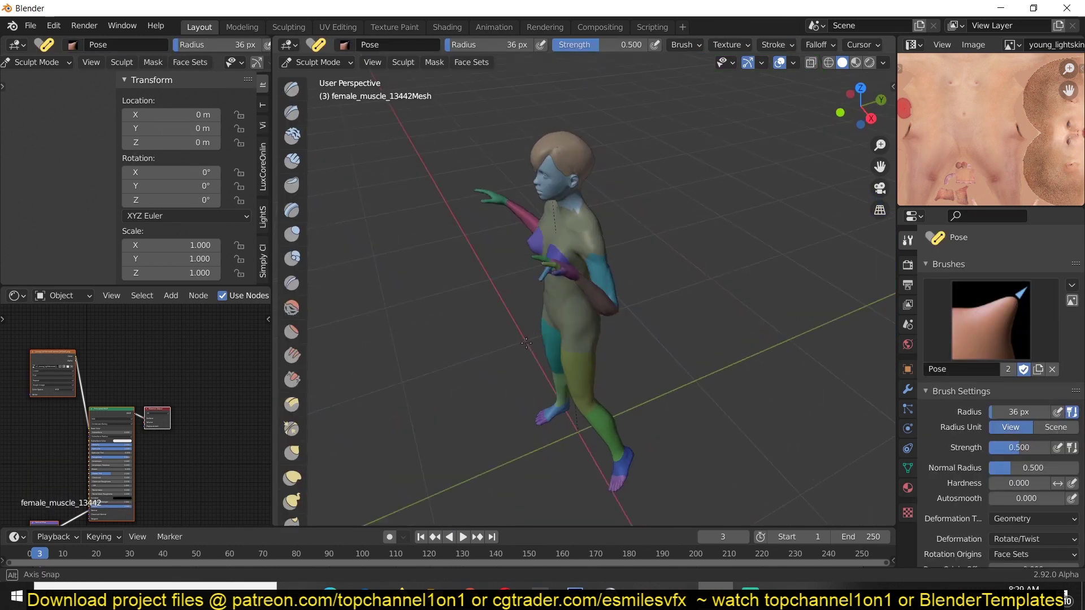
{"action": "middle_click_drag", "start_coordinate": [526, 343], "coordinate": [515, 339]}
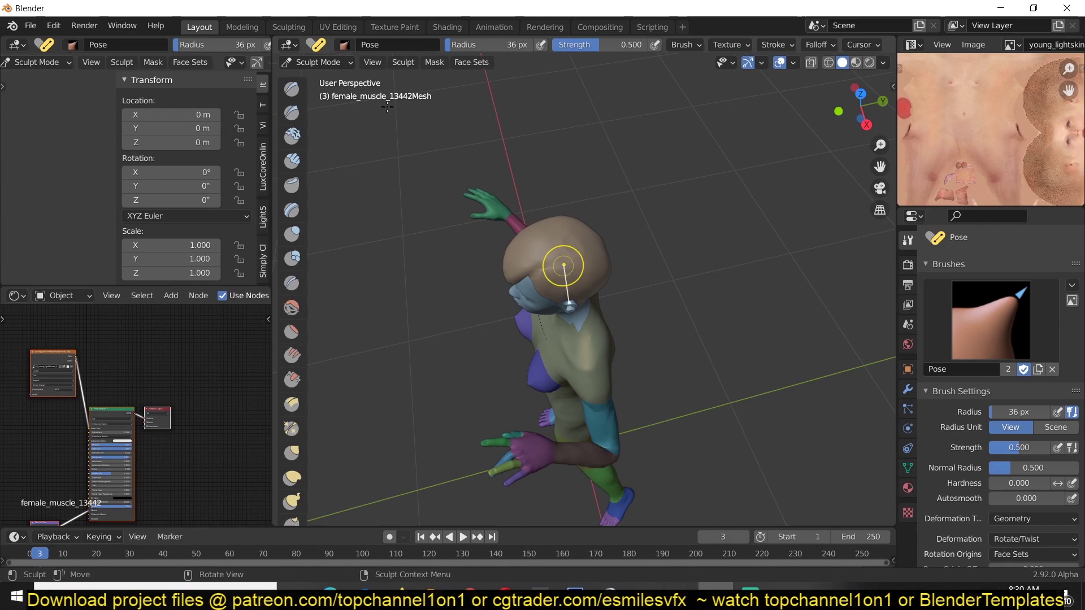